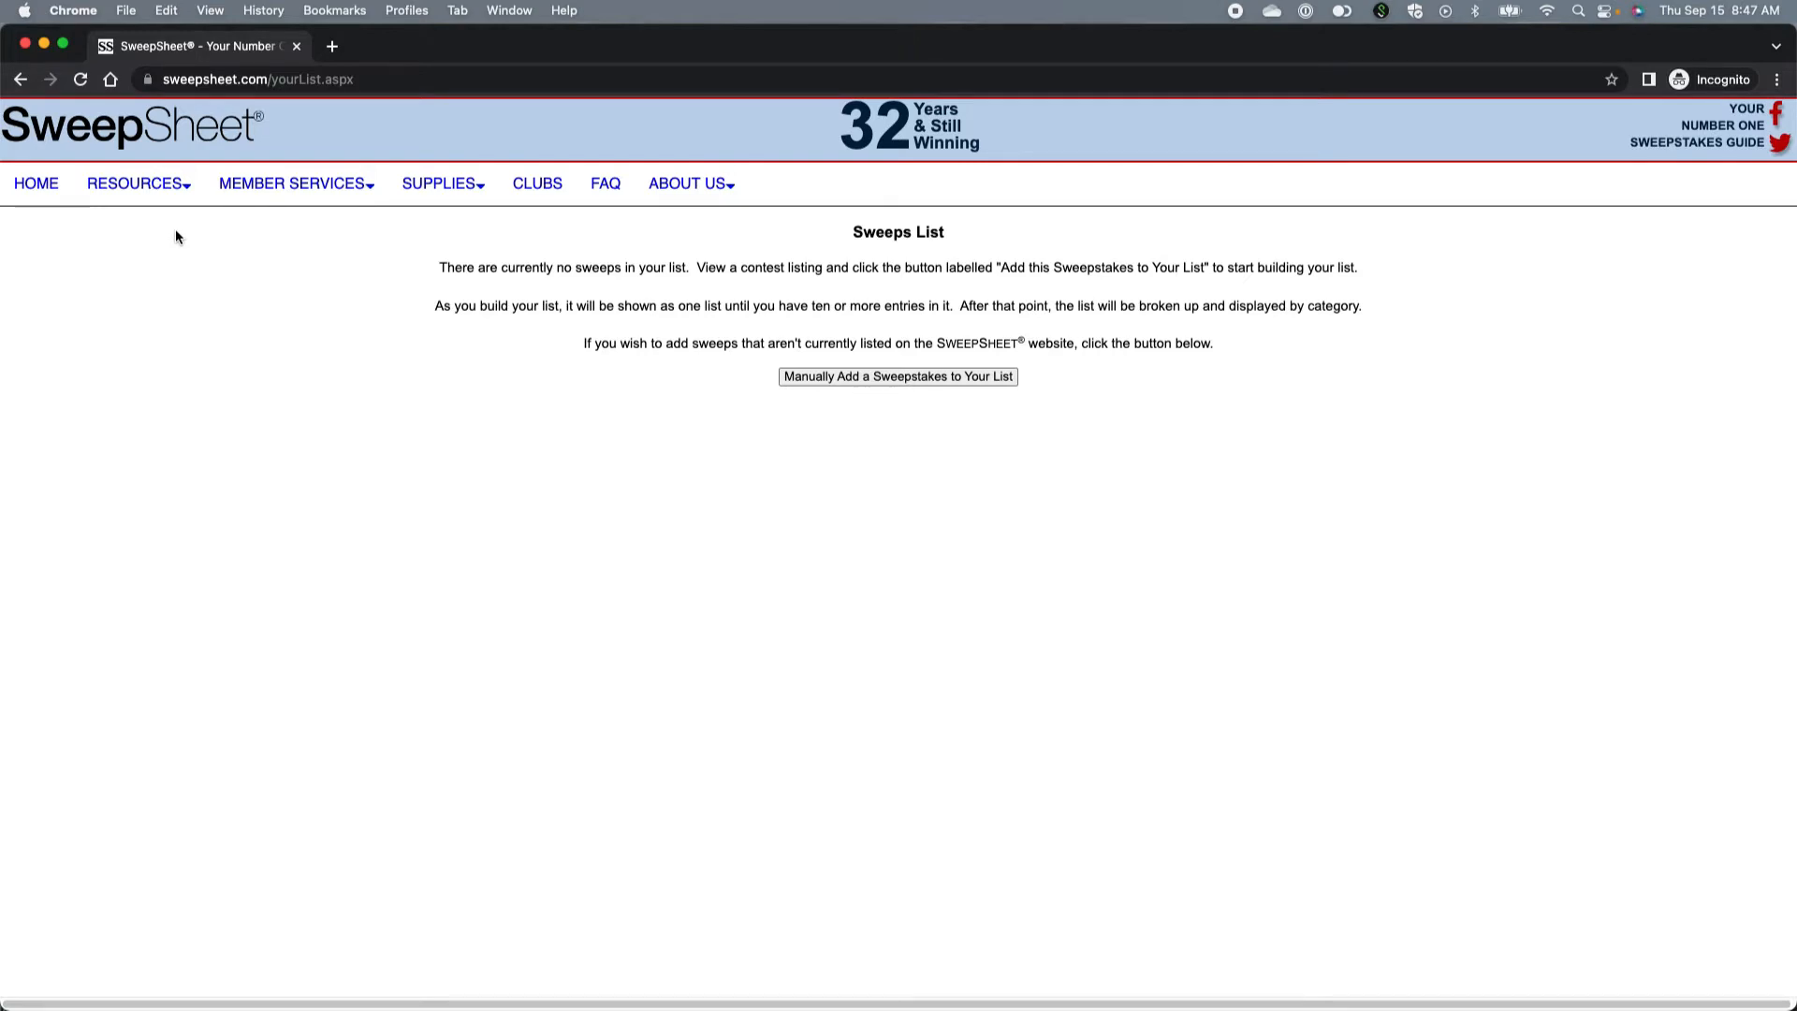
Open the Hawaii Food & Wine Festival - HFWF22 Sip & Swirl sweepstakes from the Fresh Sweeps listings.
mouse_move(140, 184)
left_click(201, 231)
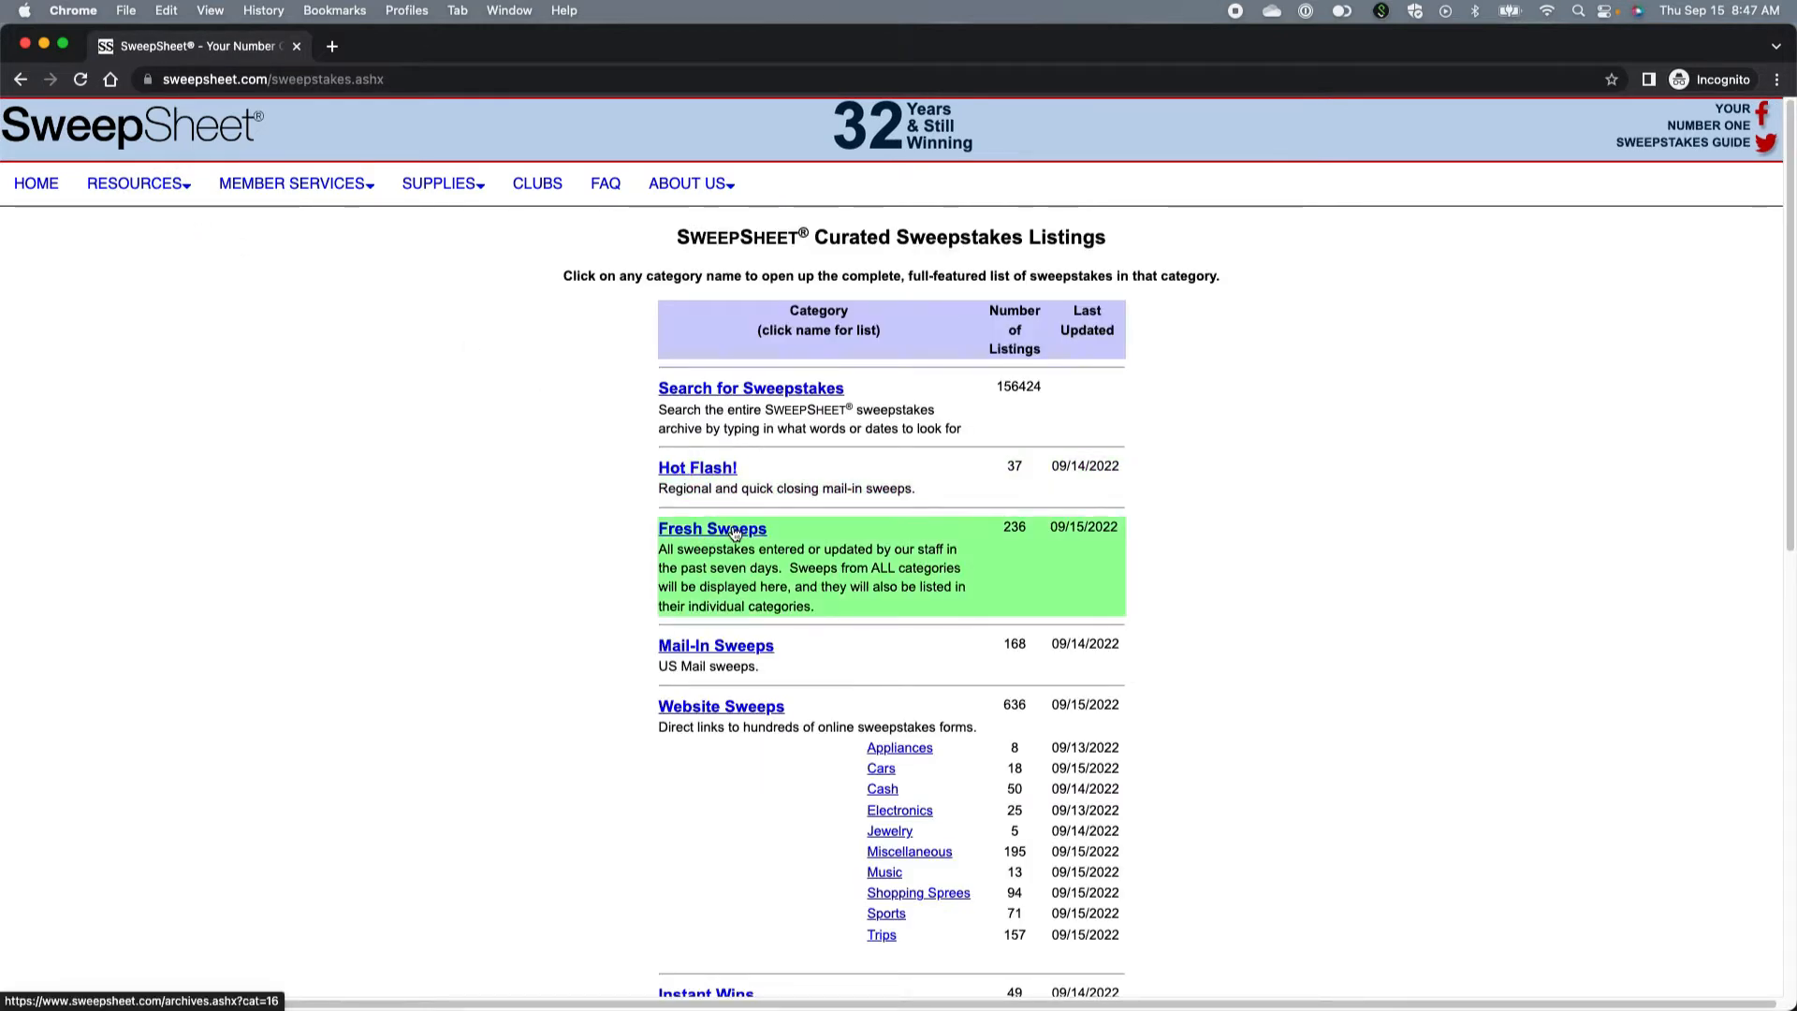
left_click(735, 531)
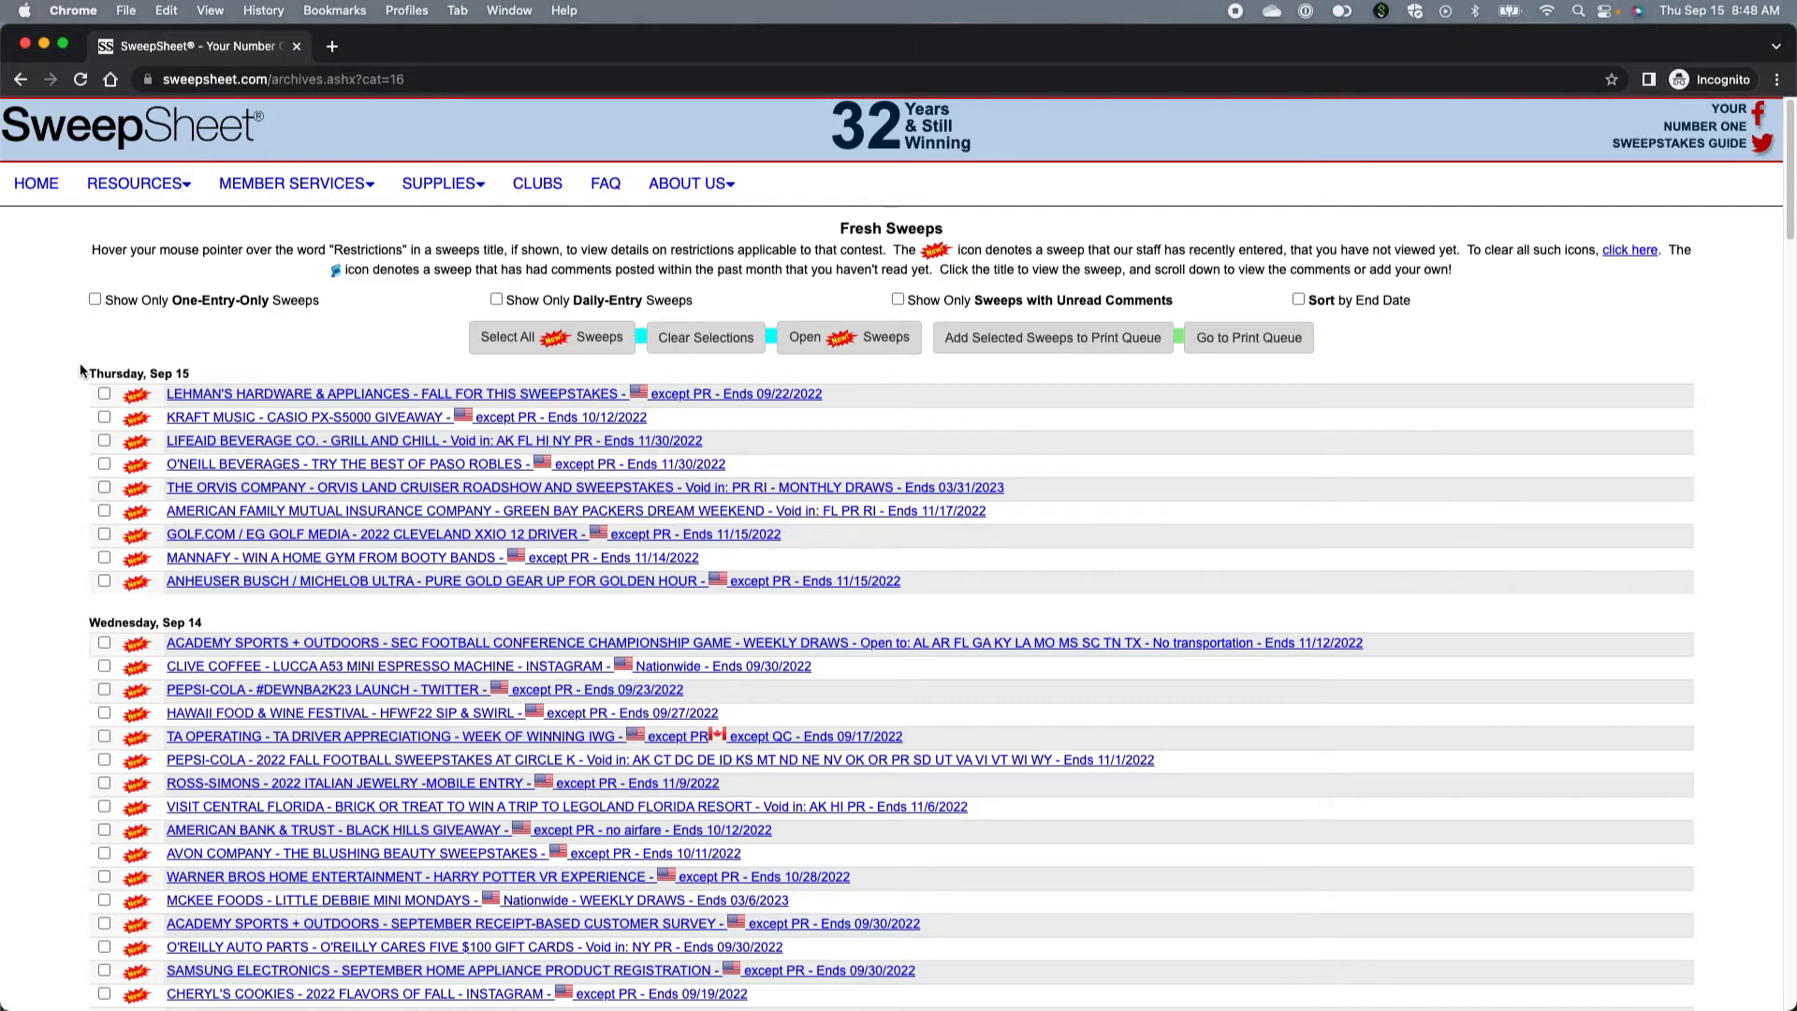
scroll(99, 594, "down", 4)
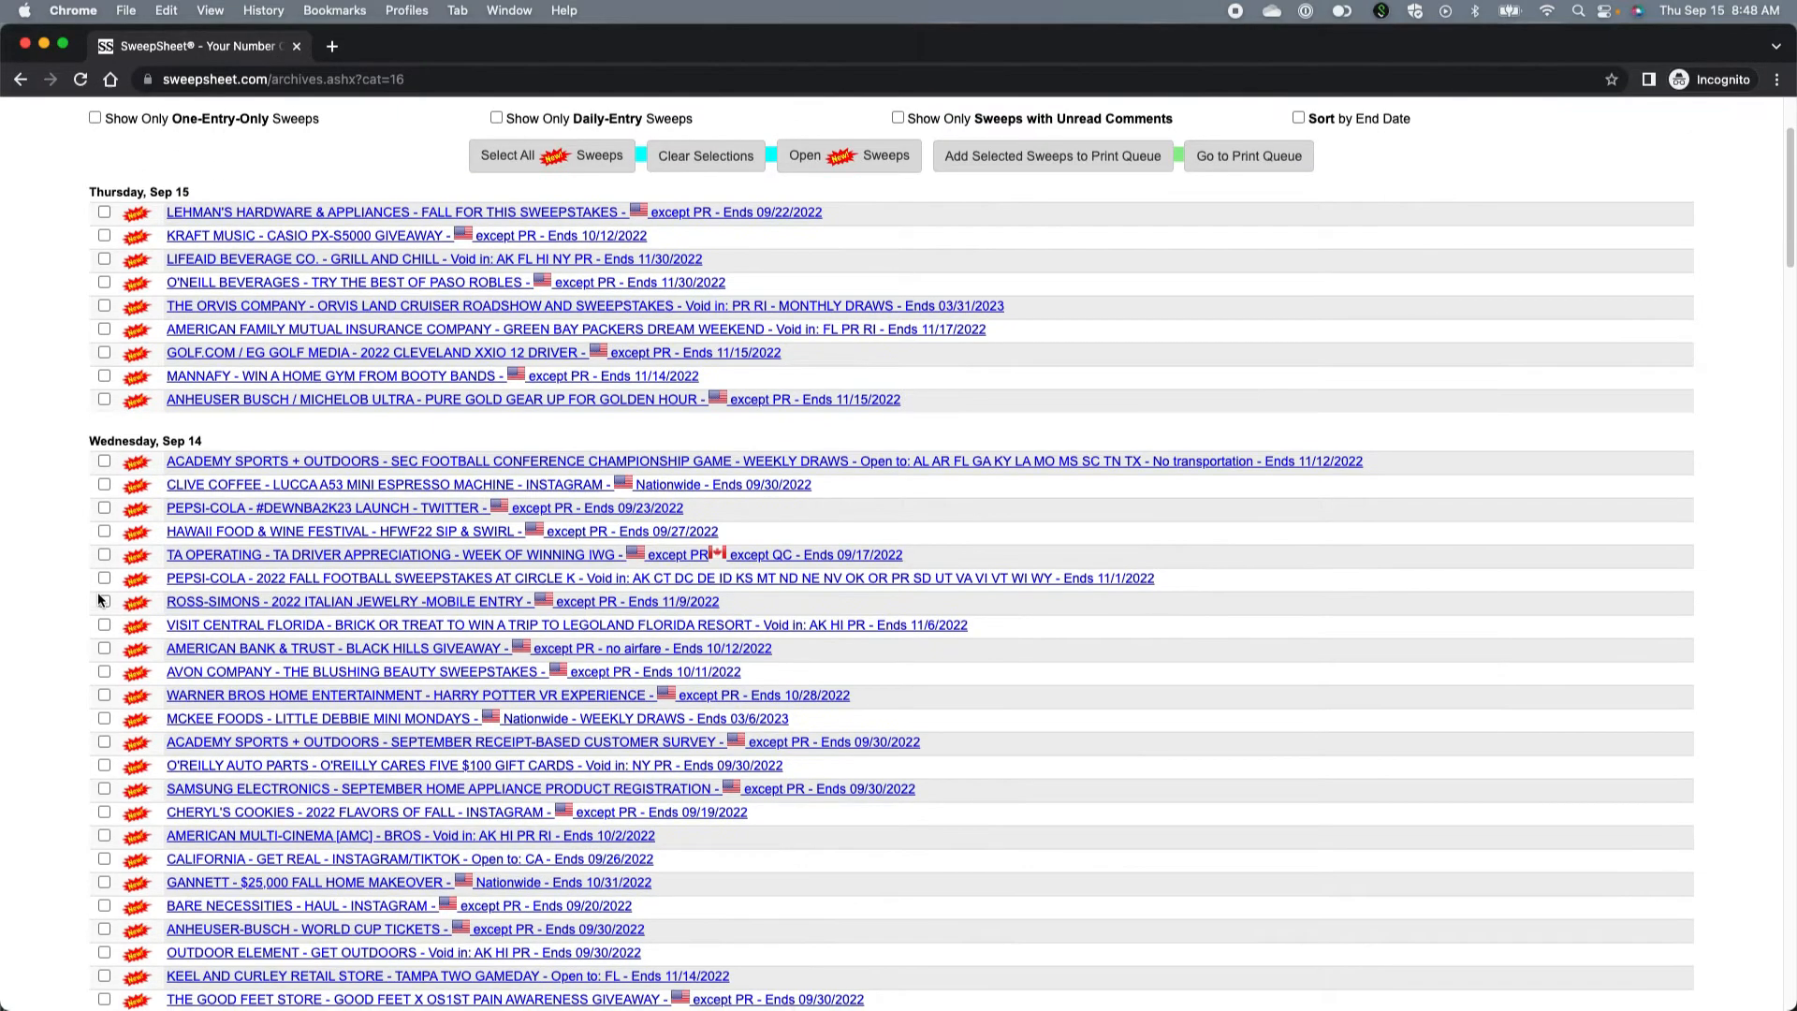
scroll(97, 592, "down", 8)
scroll(98, 591, "up", 10)
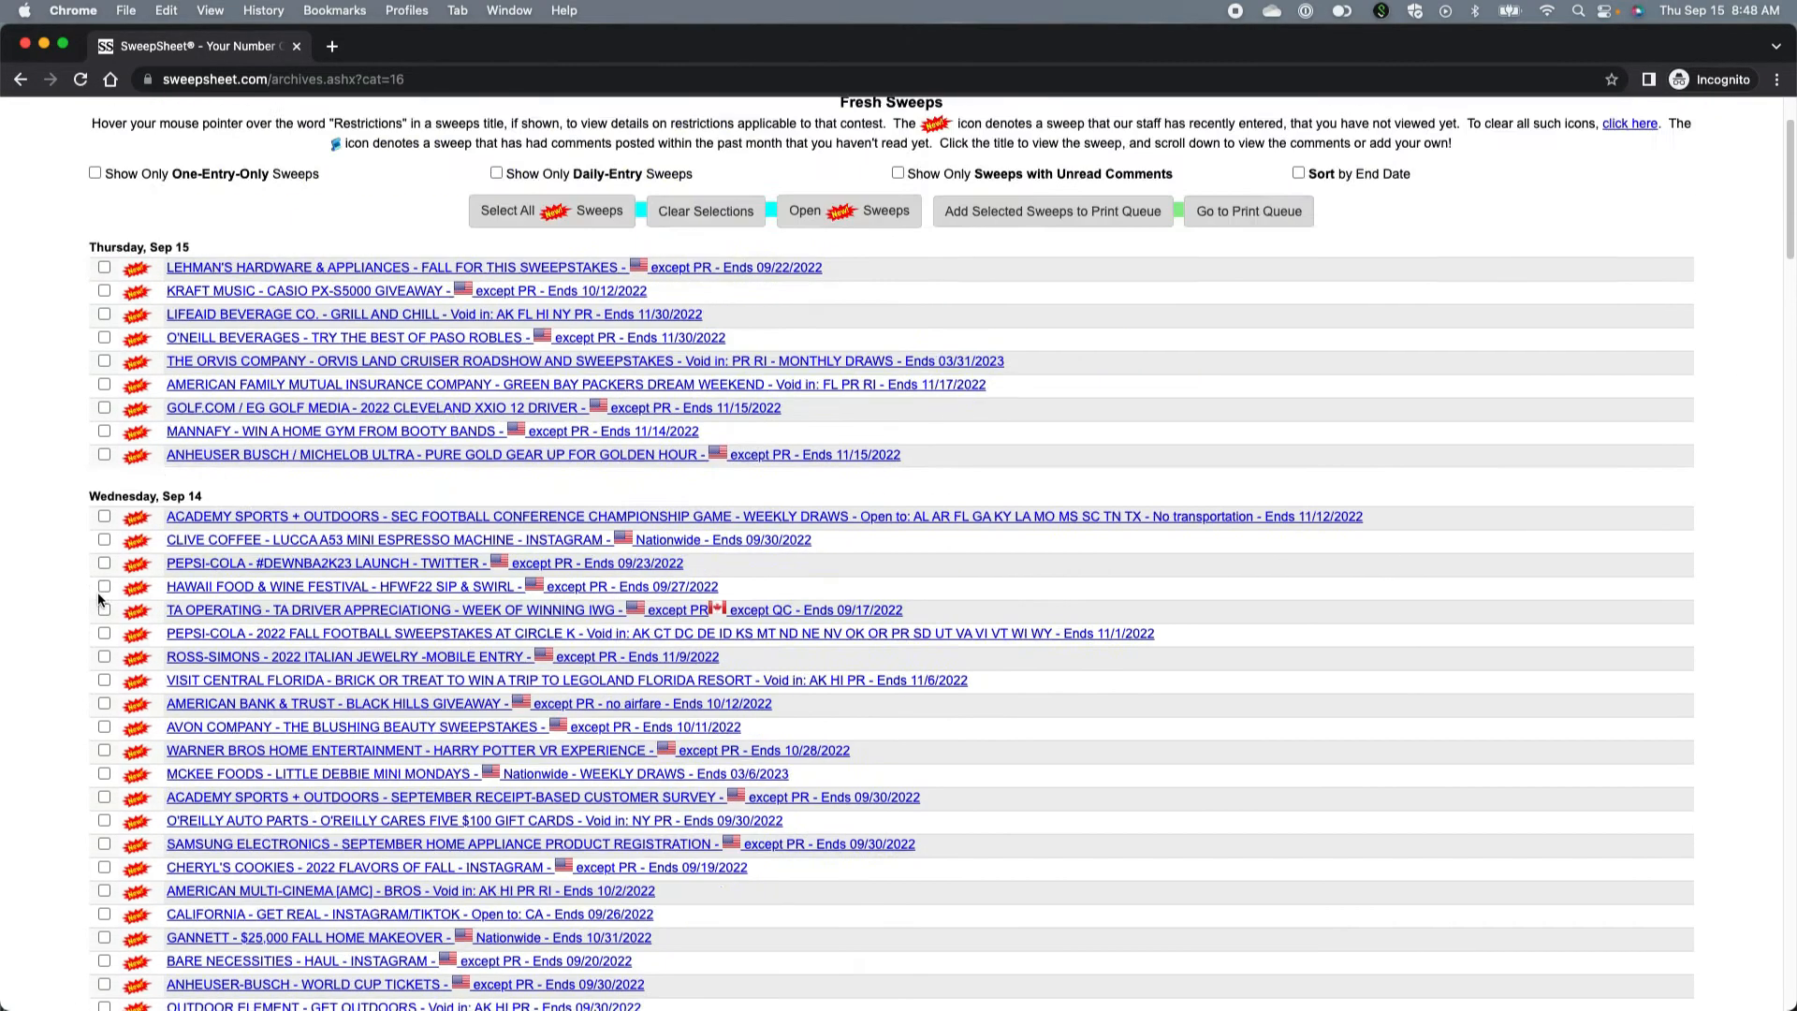
scroll(98, 592, "up", 3)
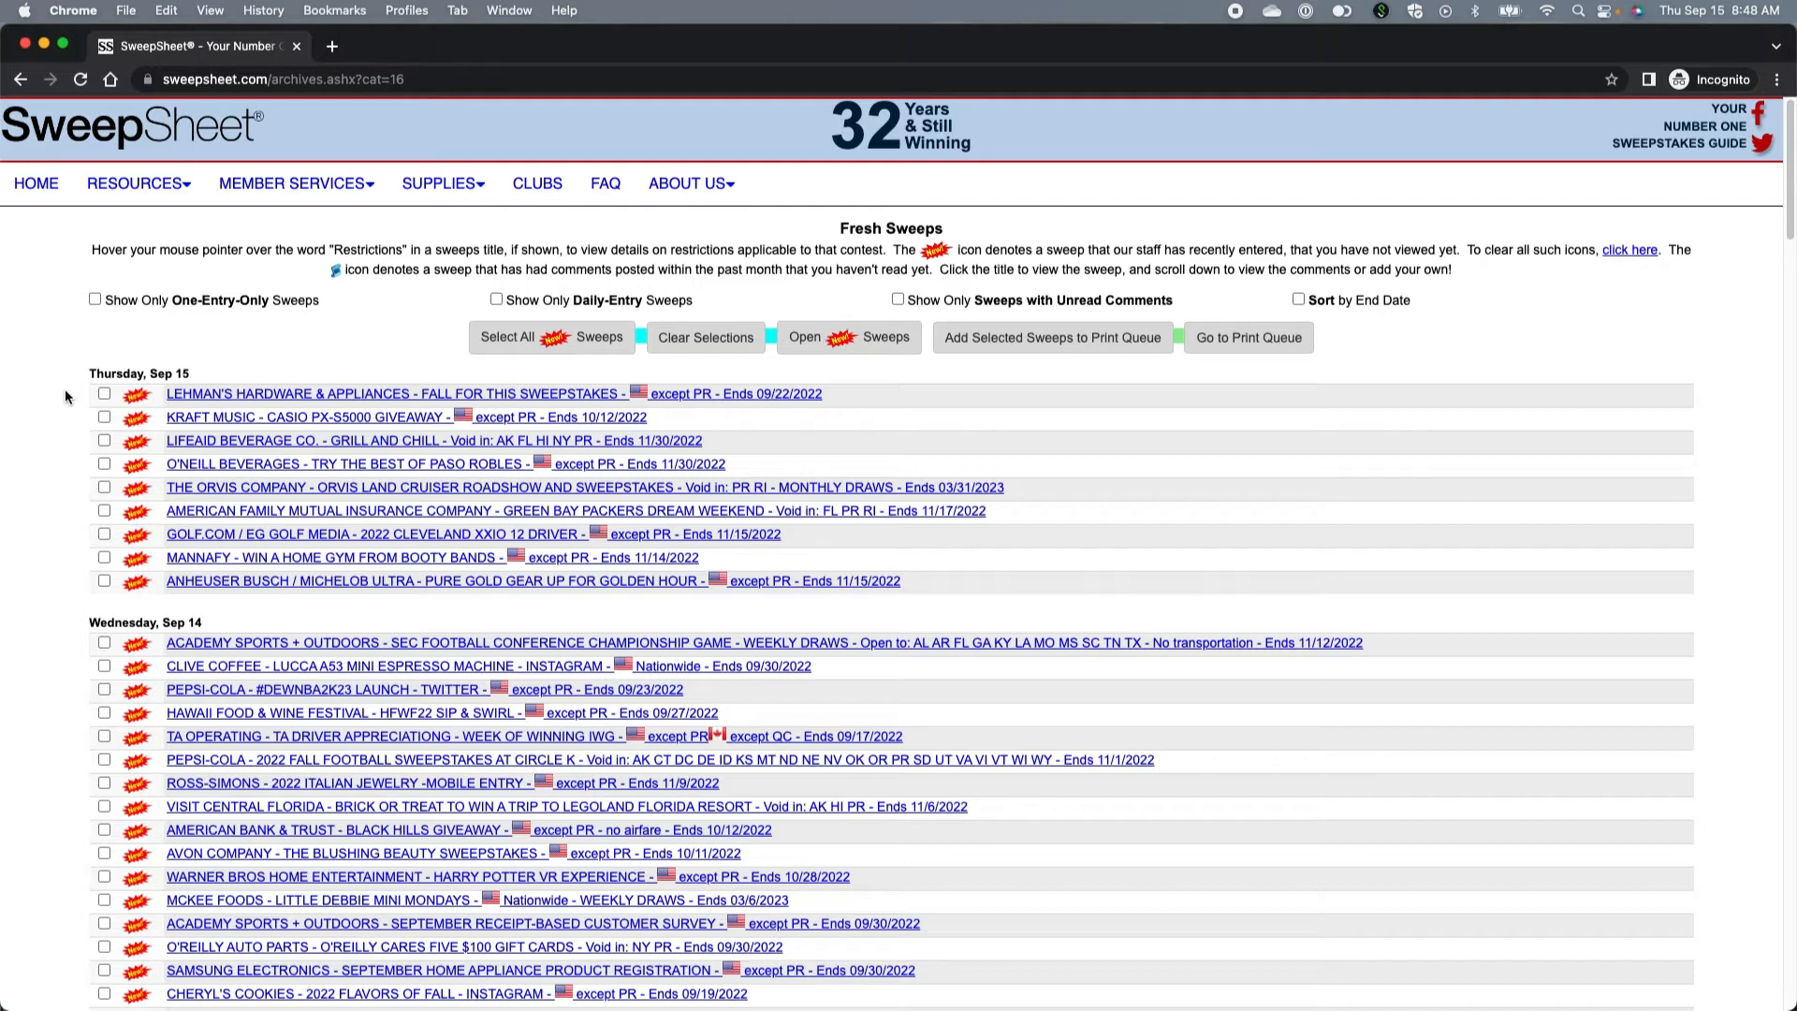
left_click(239, 713)
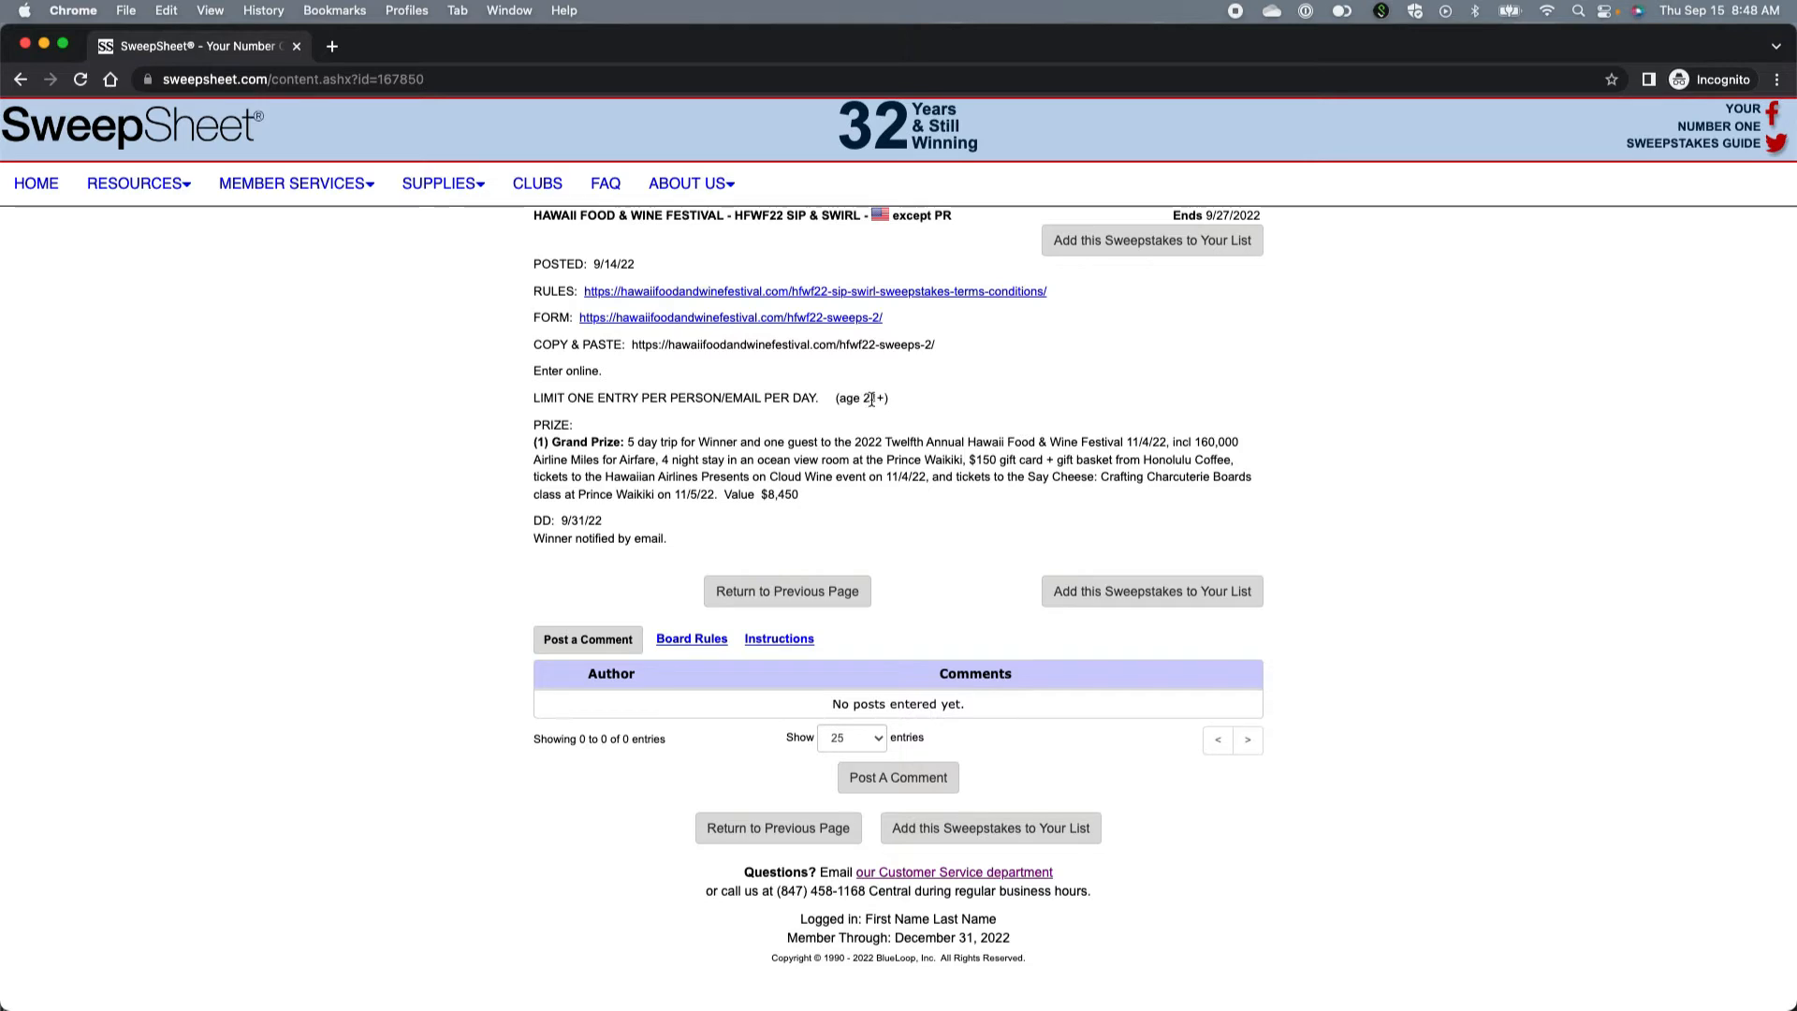
Add the Hawaii Food & Wine Festival sweepstakes to the personal list under a new category named "Daily Sweeps".
left_click(1173, 245)
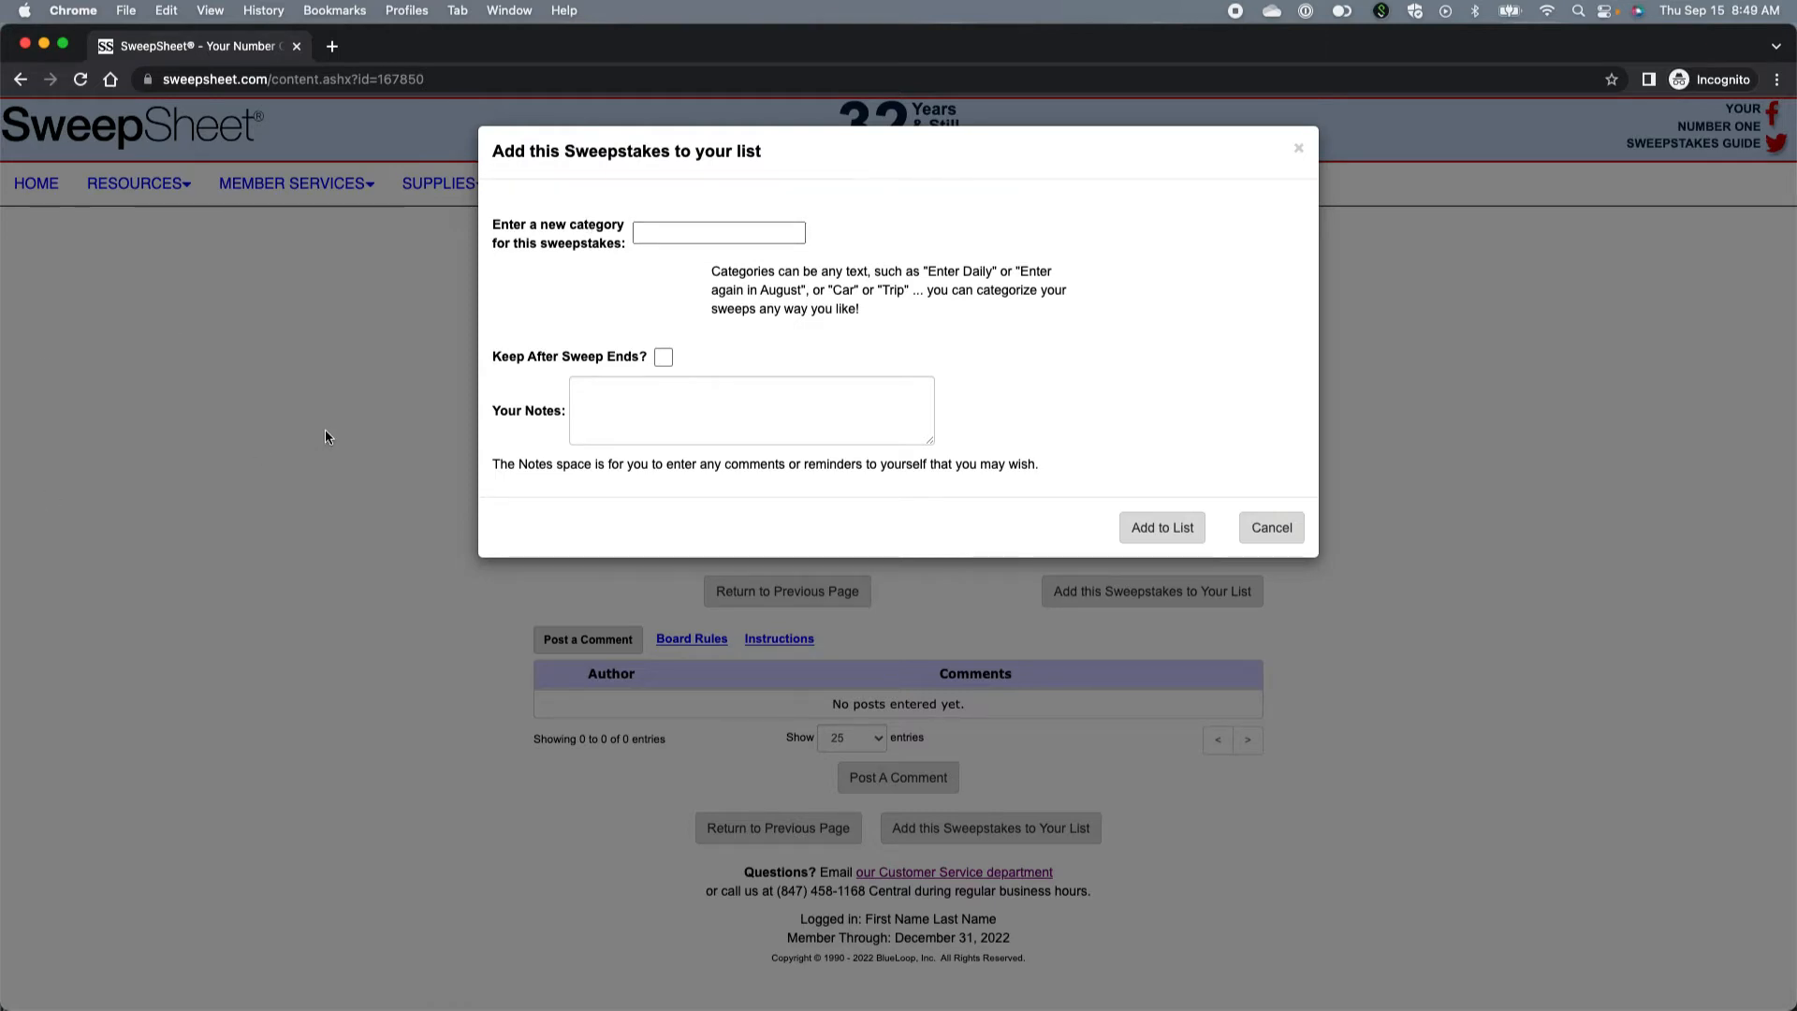
left_click(693, 234)
type("Dail")
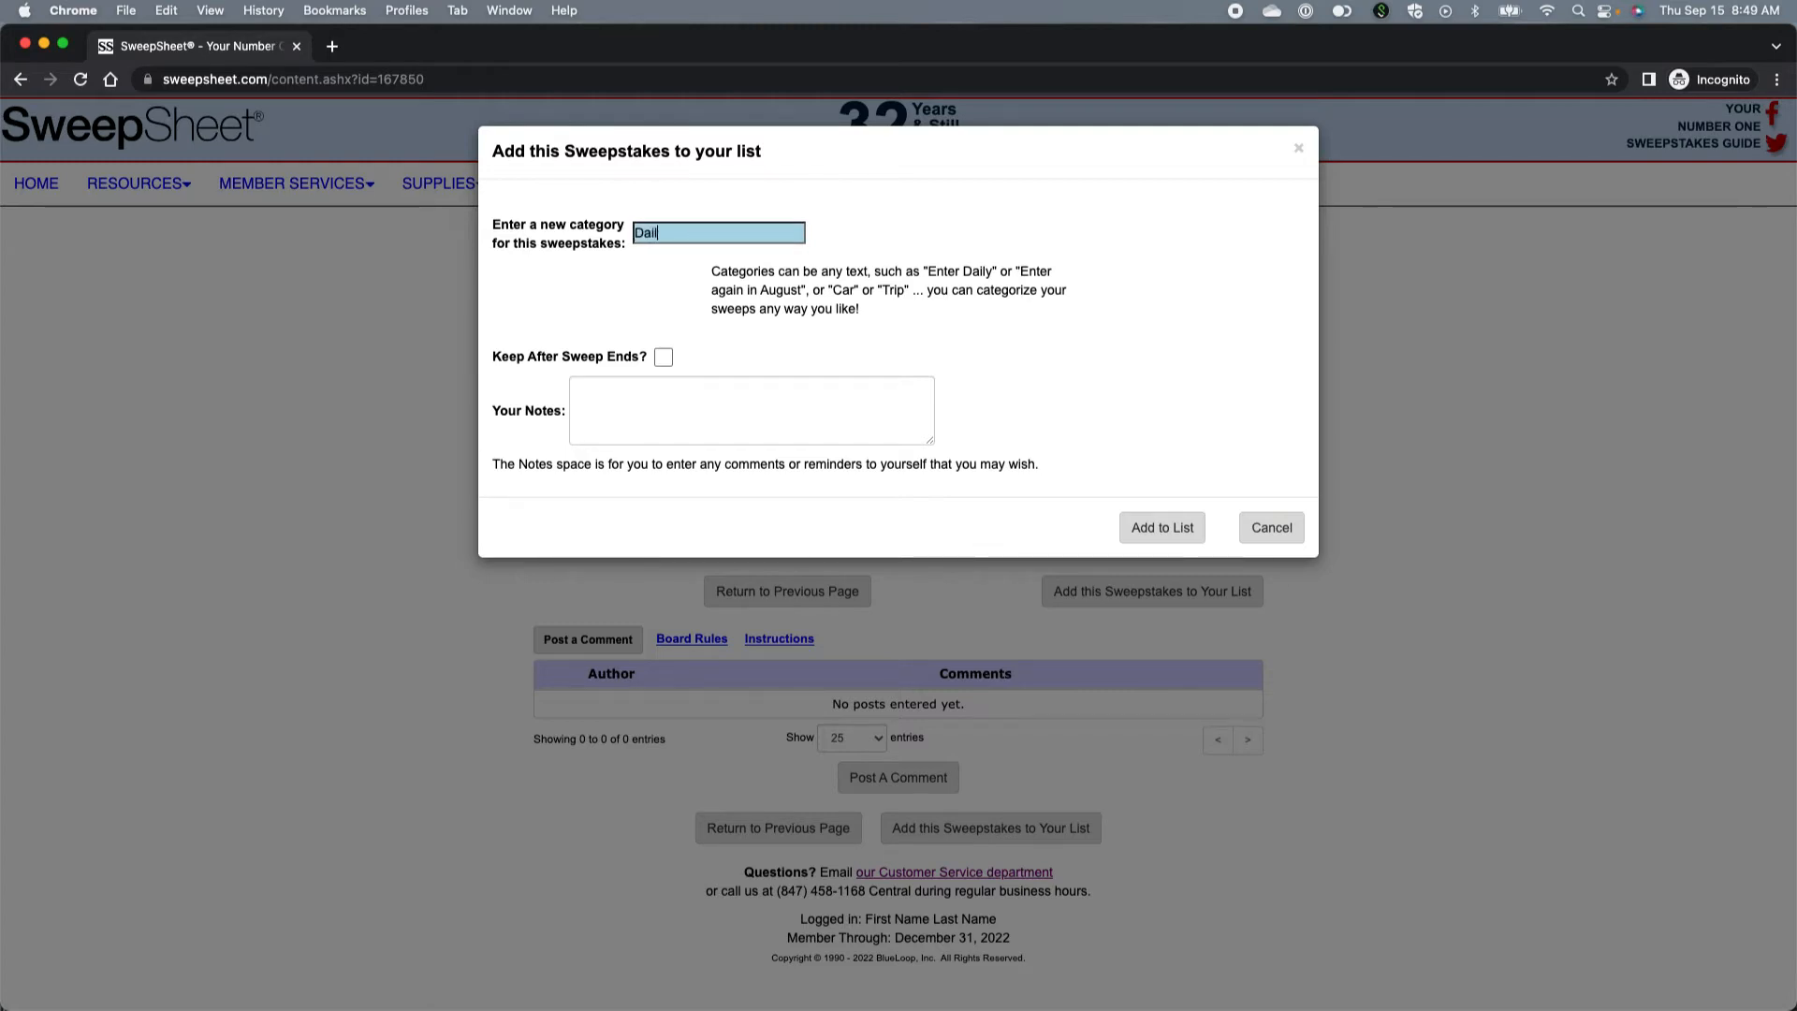
type("y Sweeps")
left_click(1162, 527)
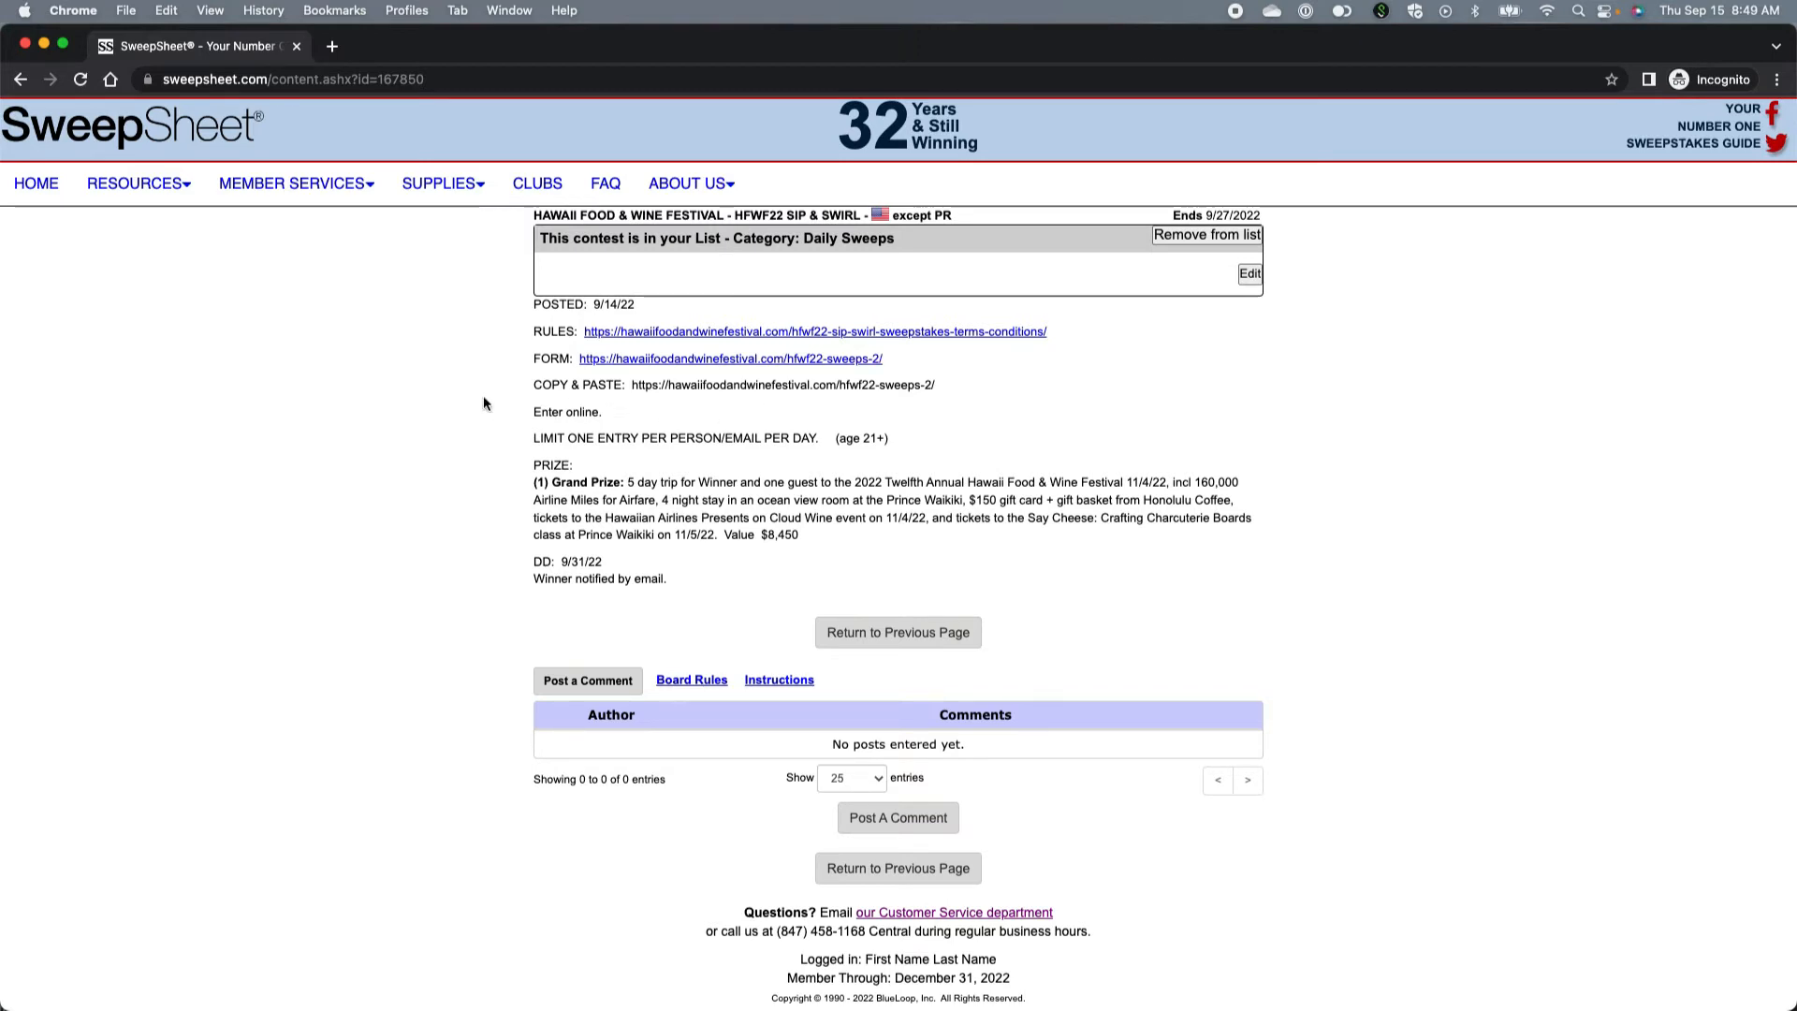
Return to the Fresh Sweeps listings and open the TA Operating - Week of Winning IWG sweepstakes.
mouse_move(185, 185)
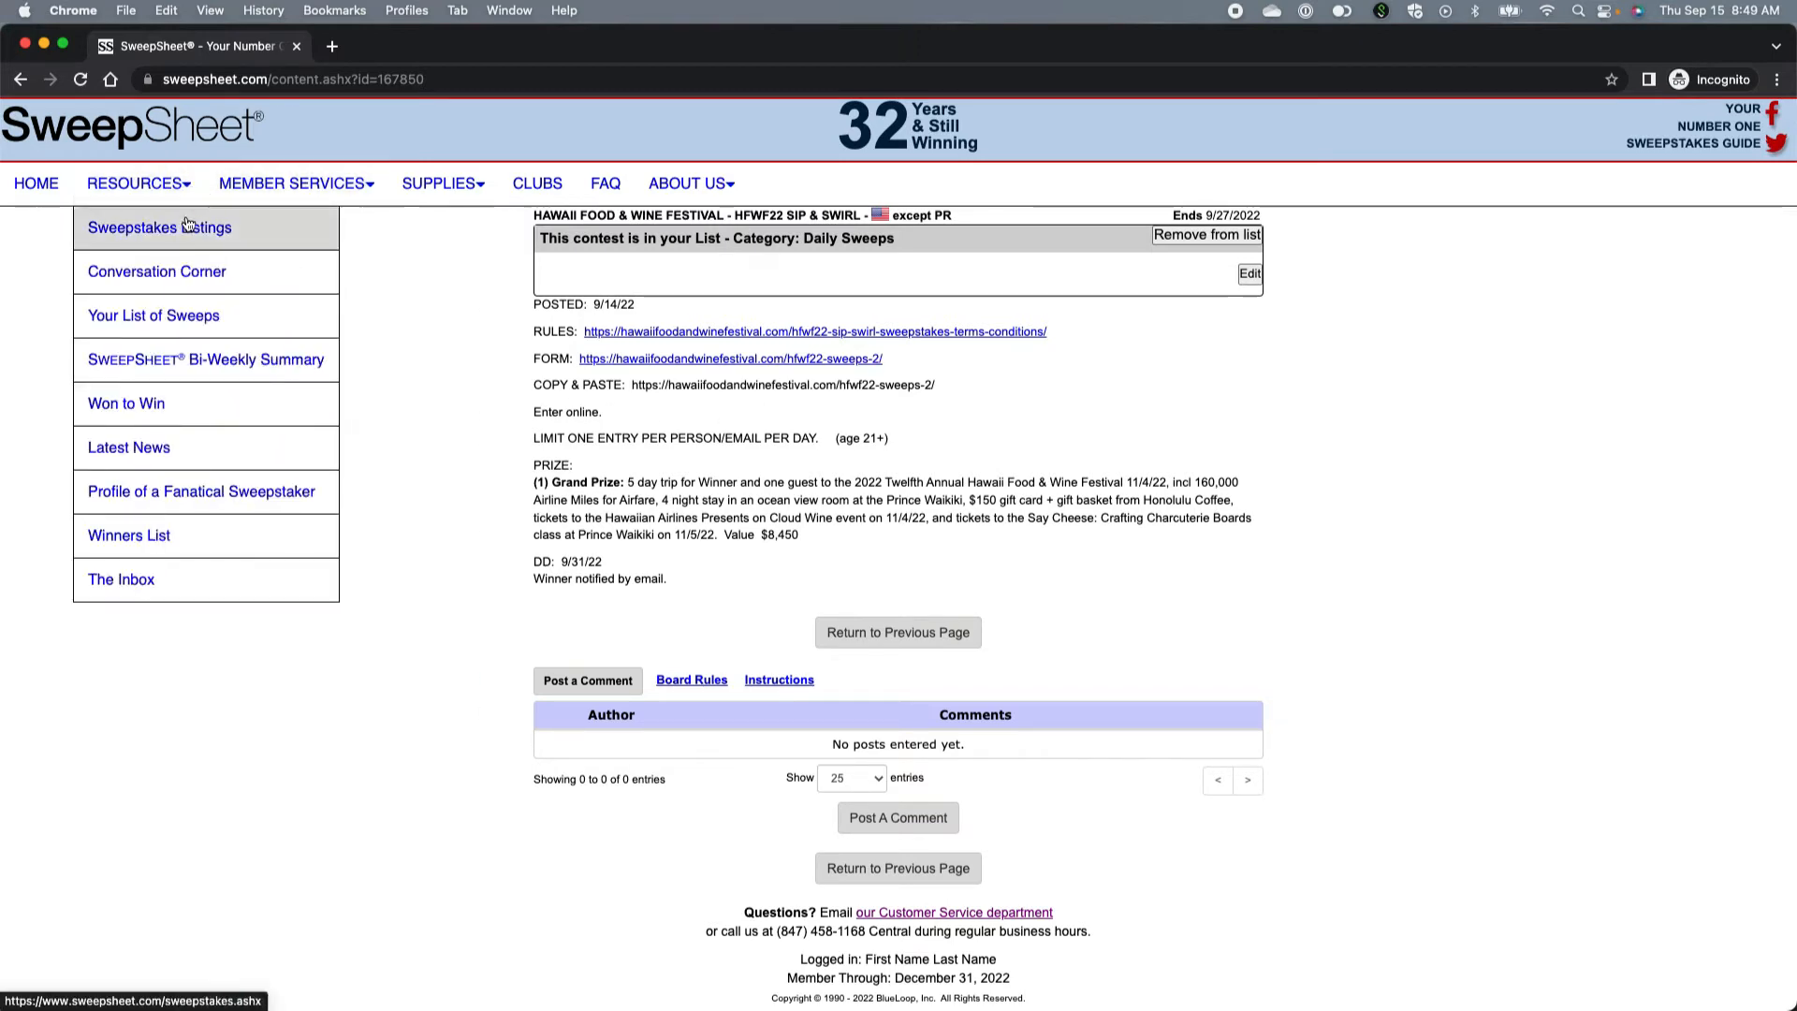
left_click(187, 225)
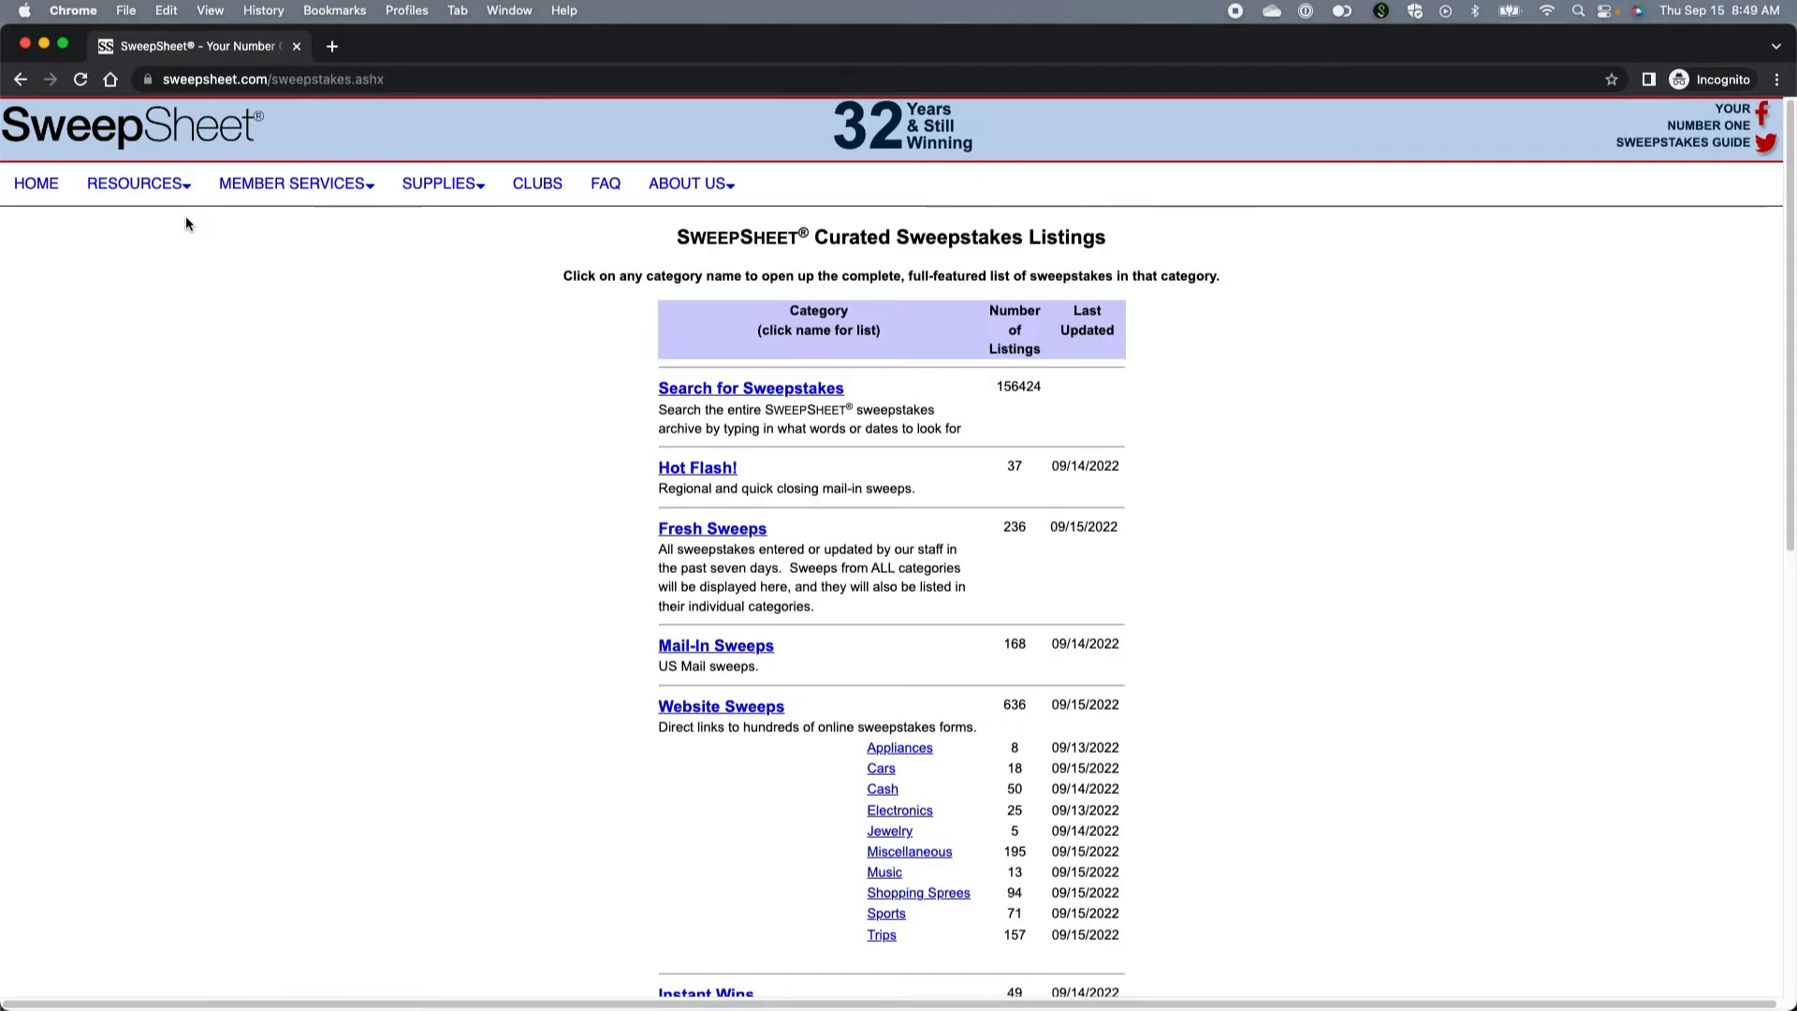
left_click(723, 540)
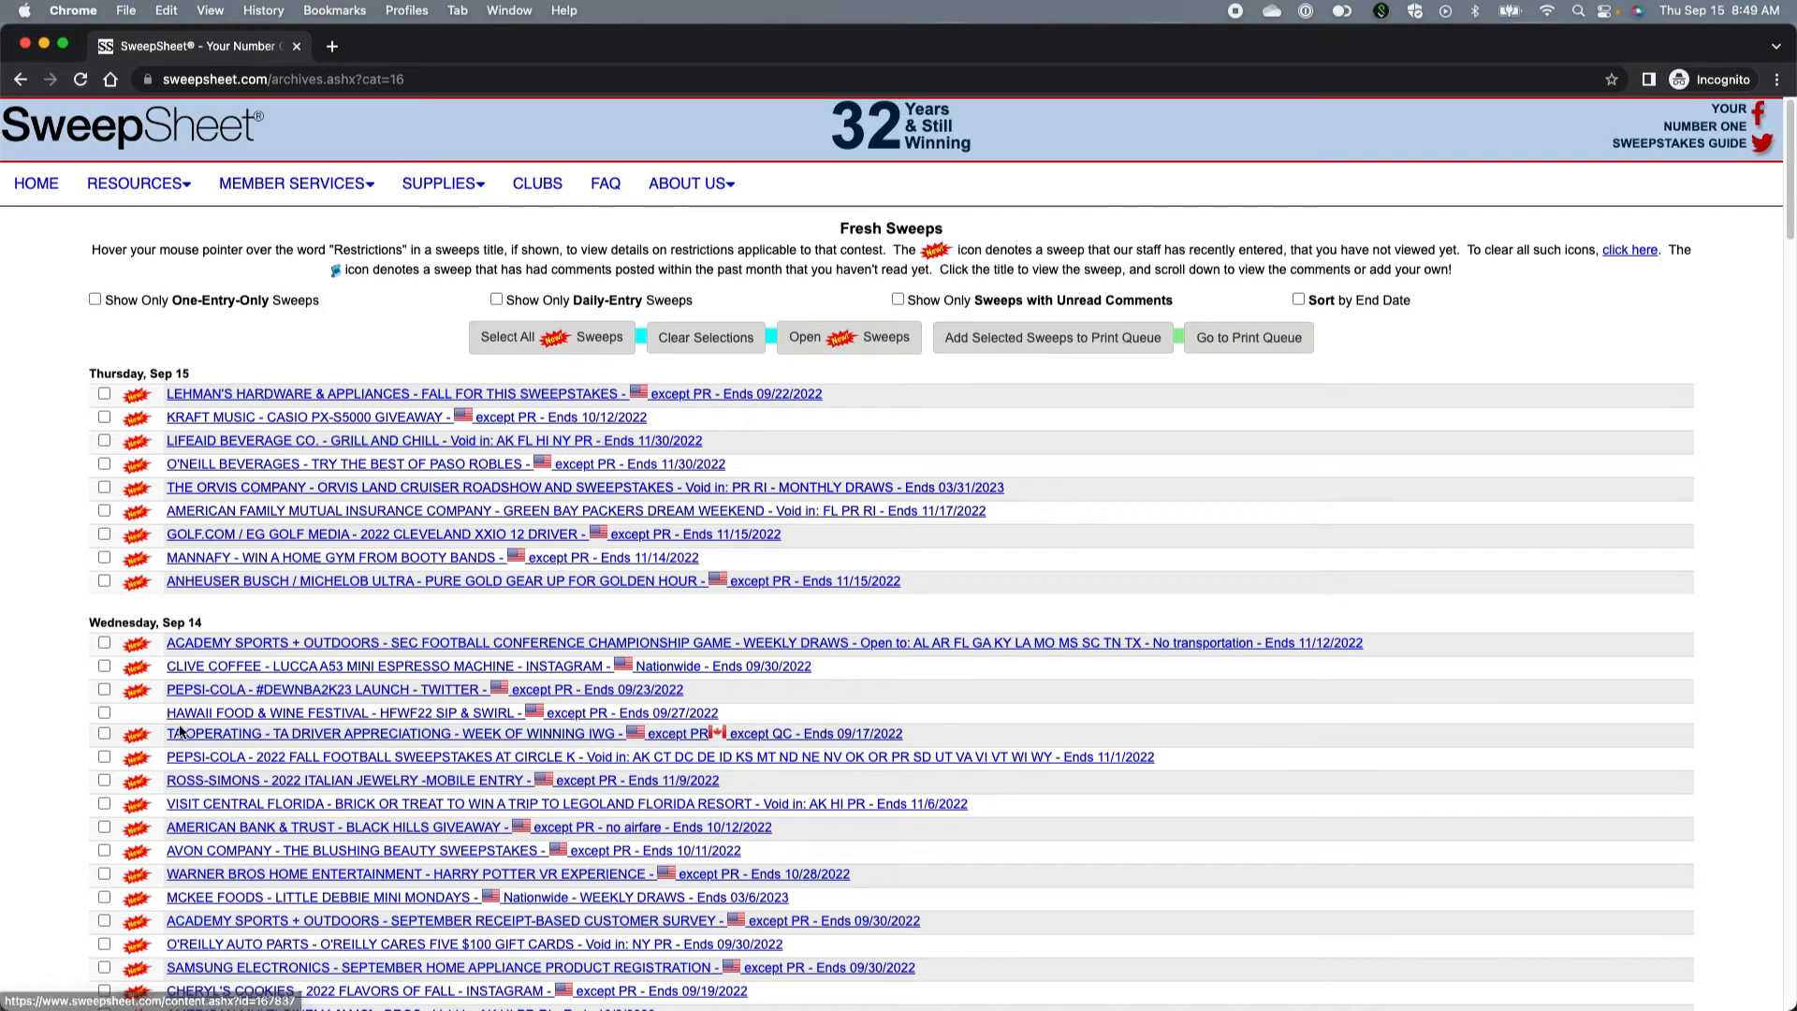
left_click(412, 735)
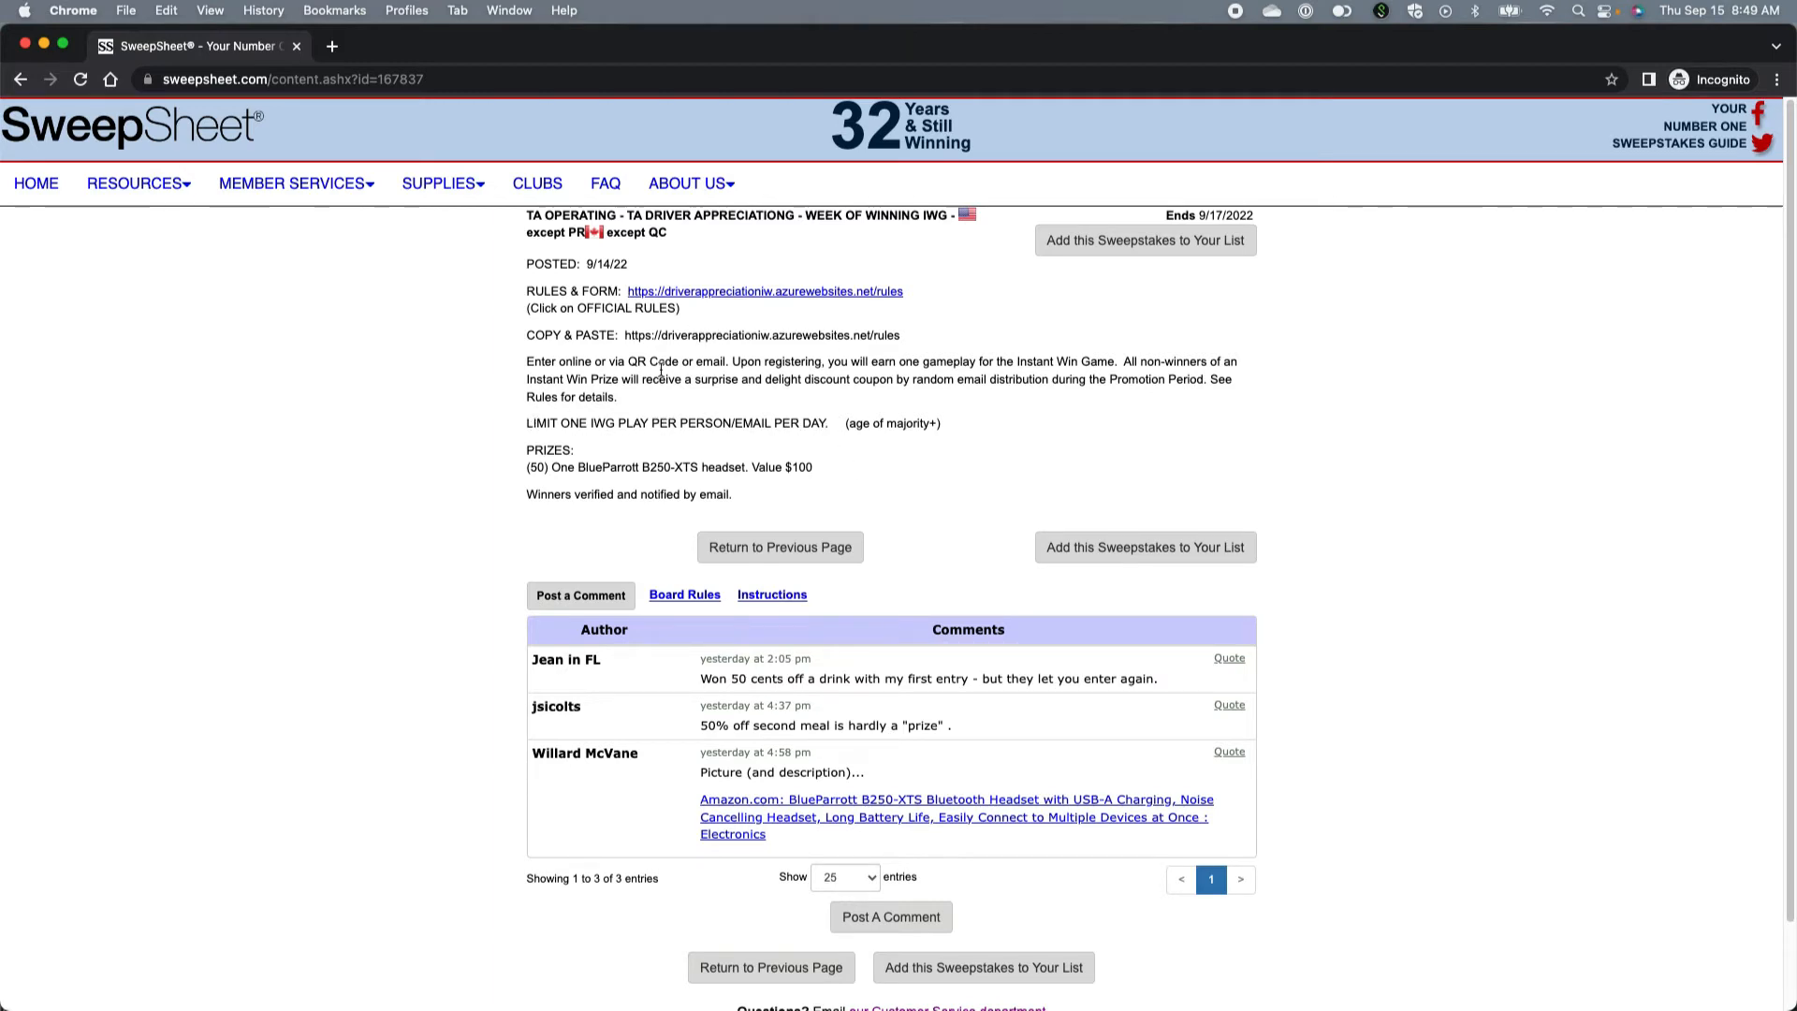
Add the TA Operating sweepstakes to the personal list under a new category named "Instant Wins".
left_click(1143, 245)
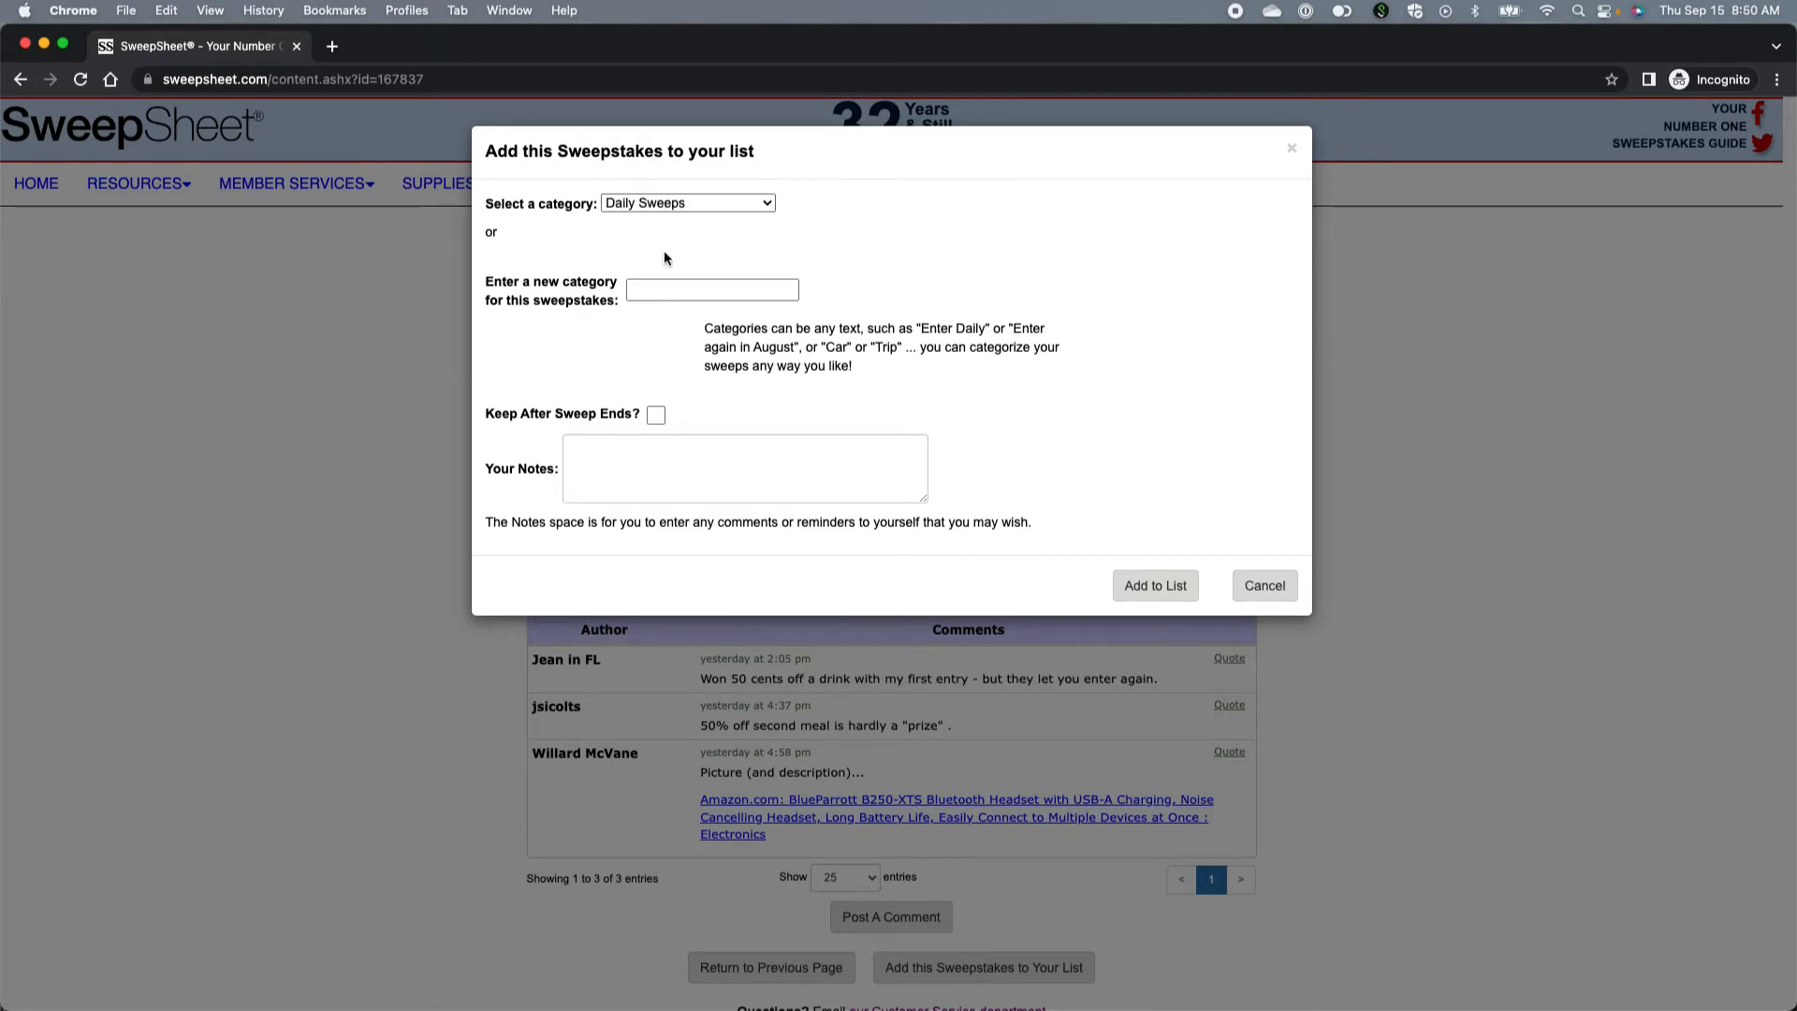
left_click(683, 289)
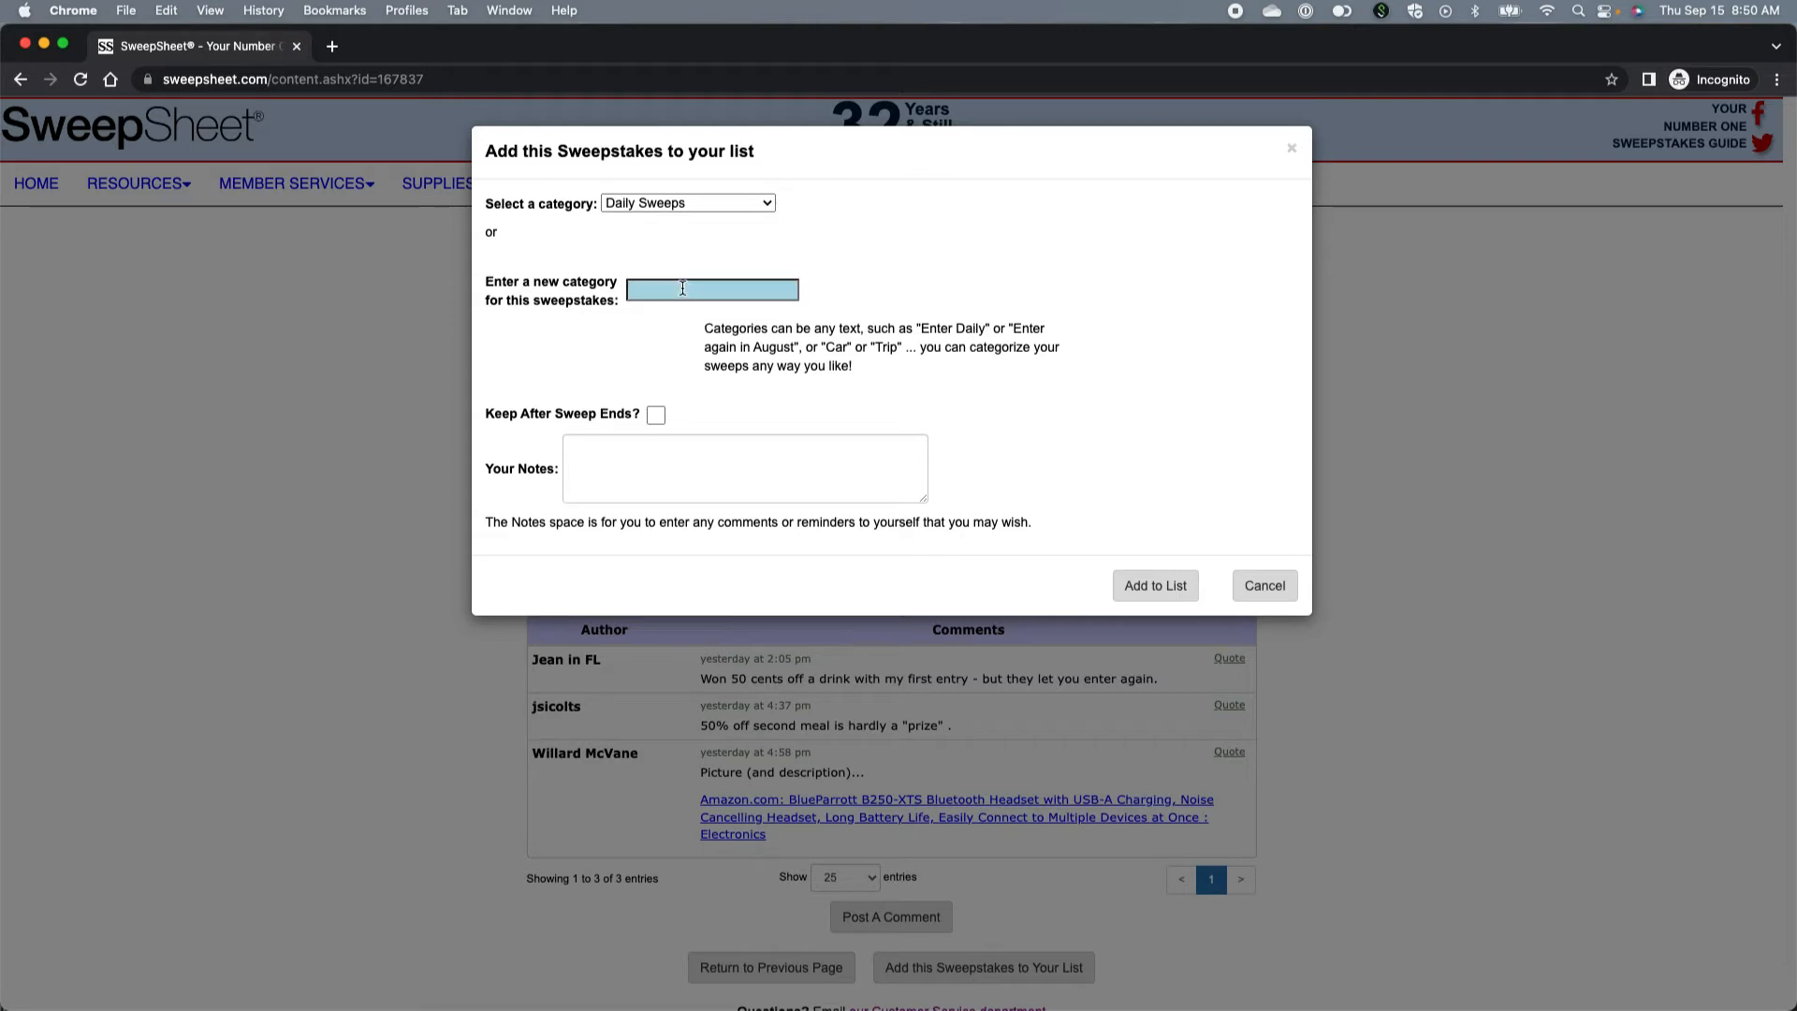
type("Instant Wins")
left_click(658, 413)
left_click(657, 412)
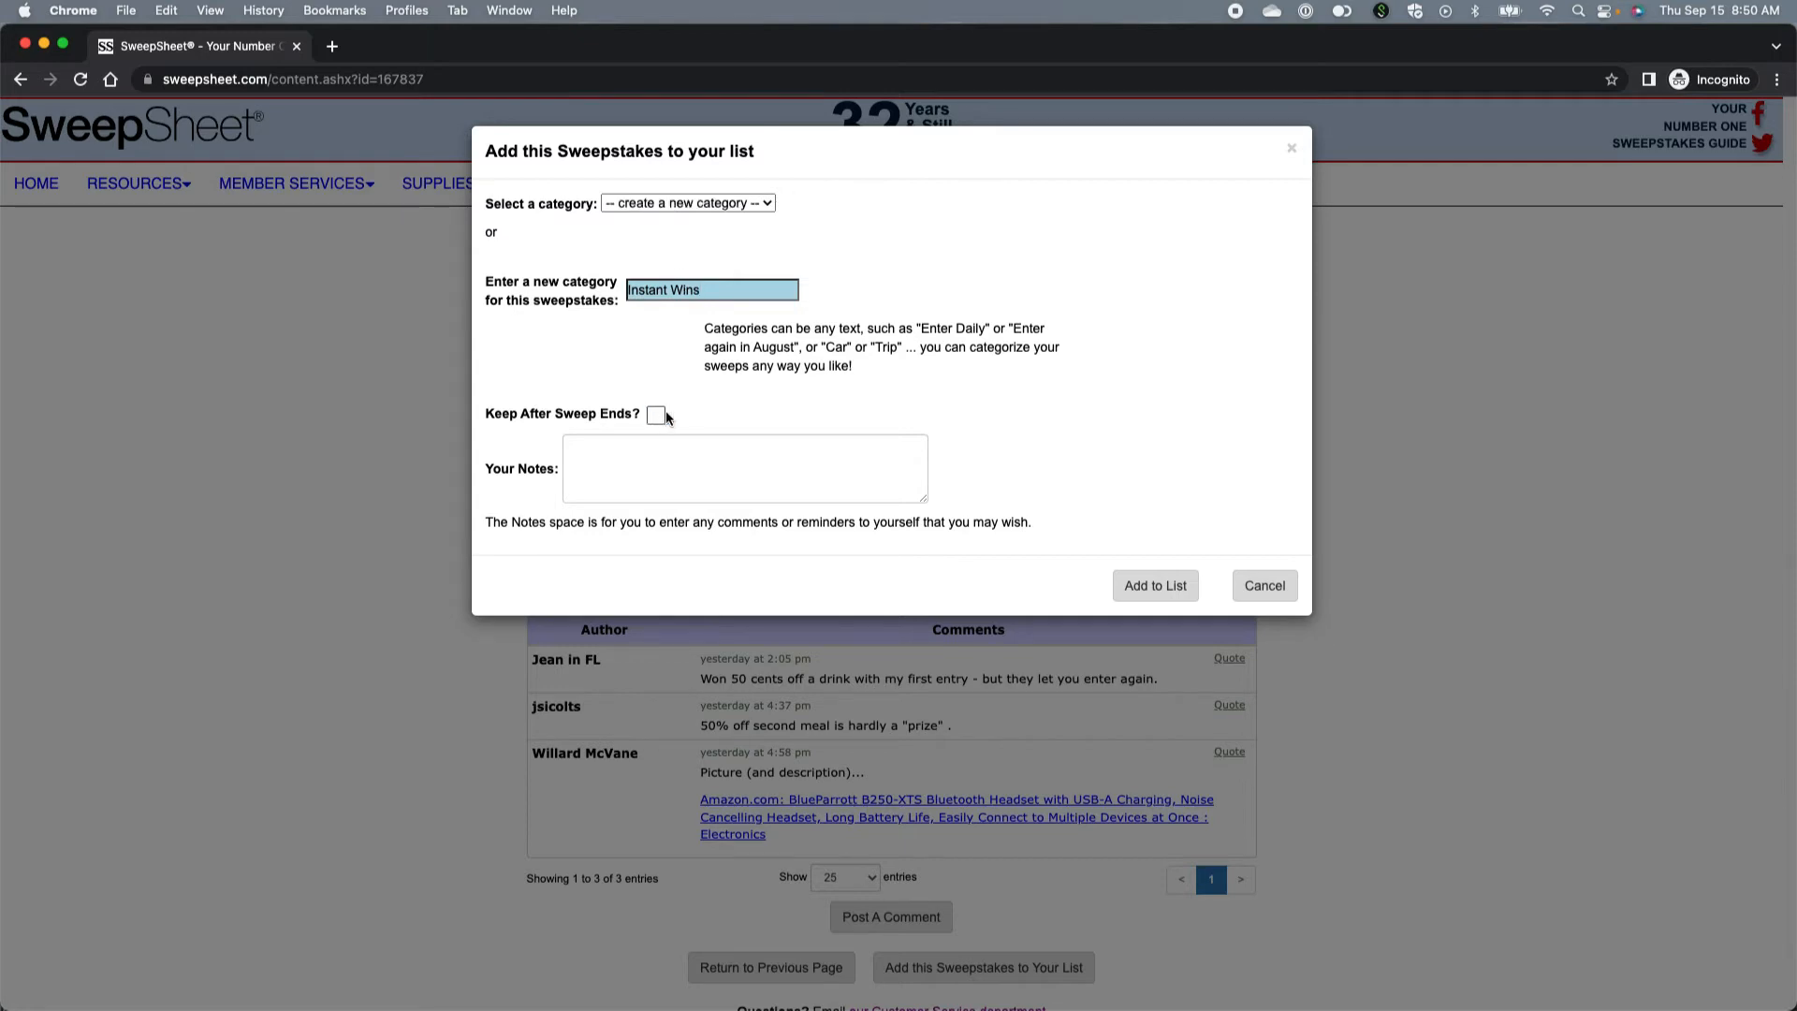
left_click(1172, 582)
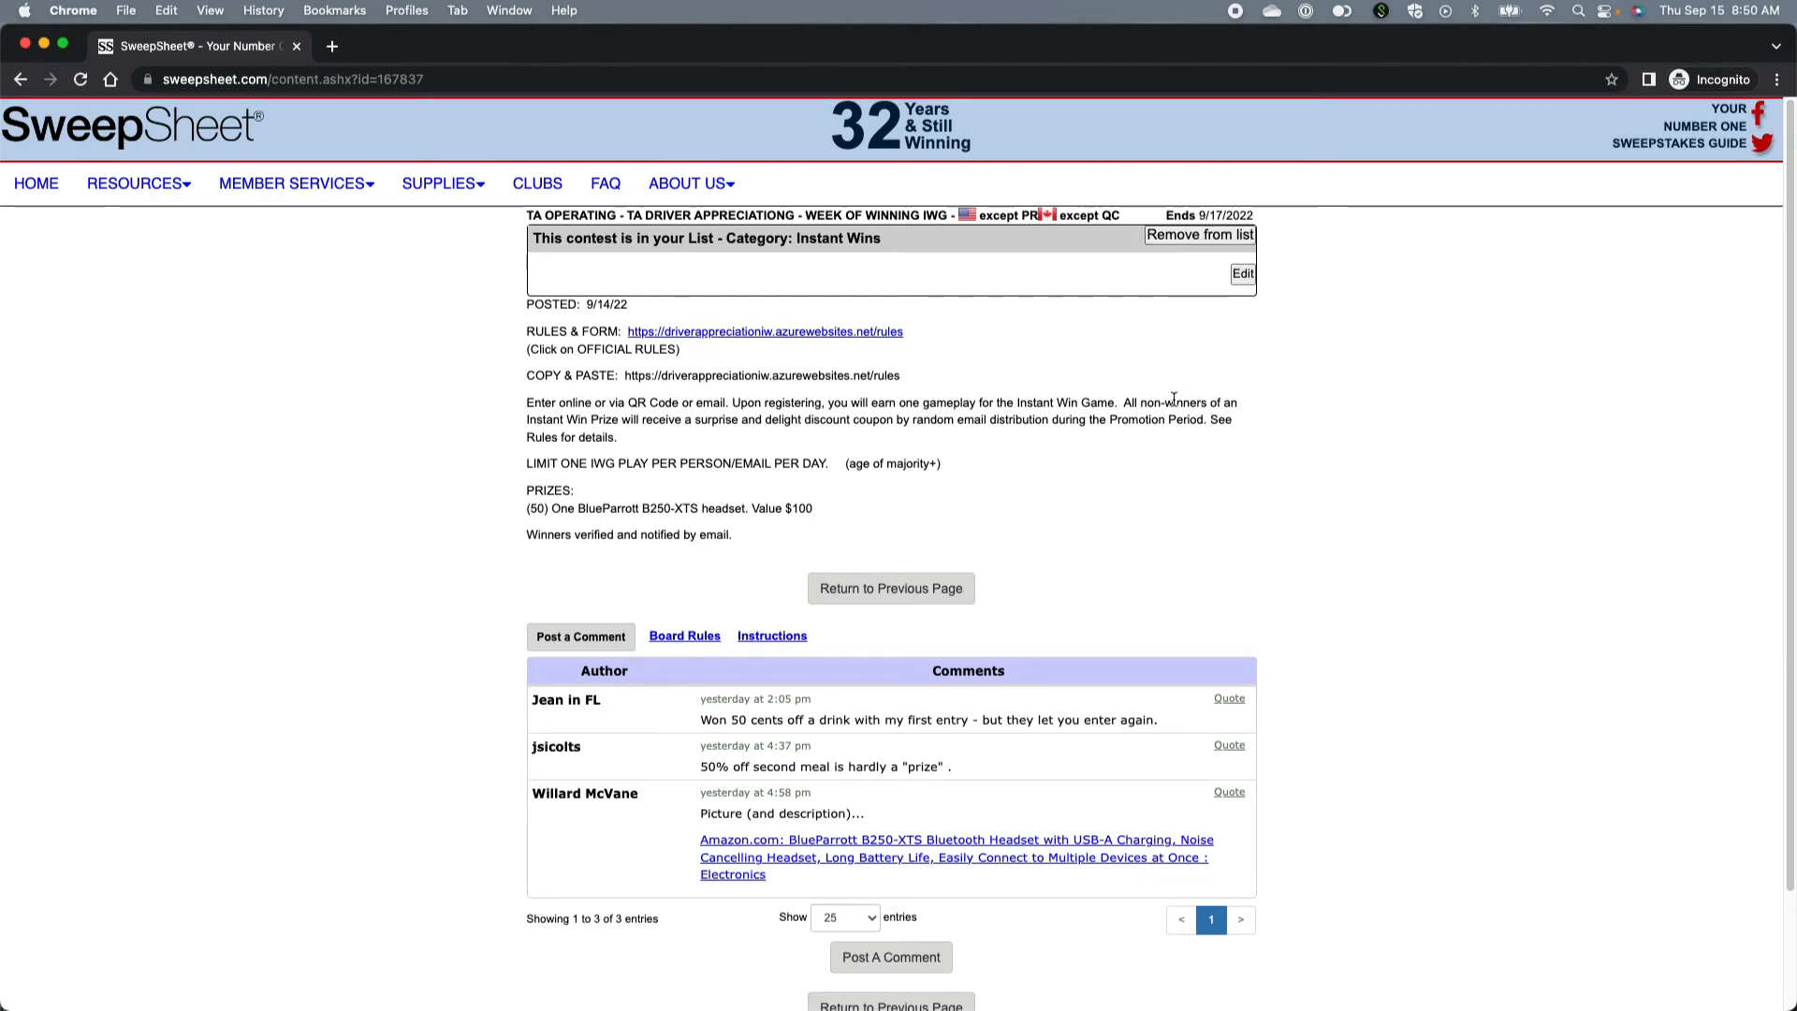
Open Your List of Sweeps and examine the entries in the Daily Sweeps and Instant Wins categories.
mouse_move(180, 183)
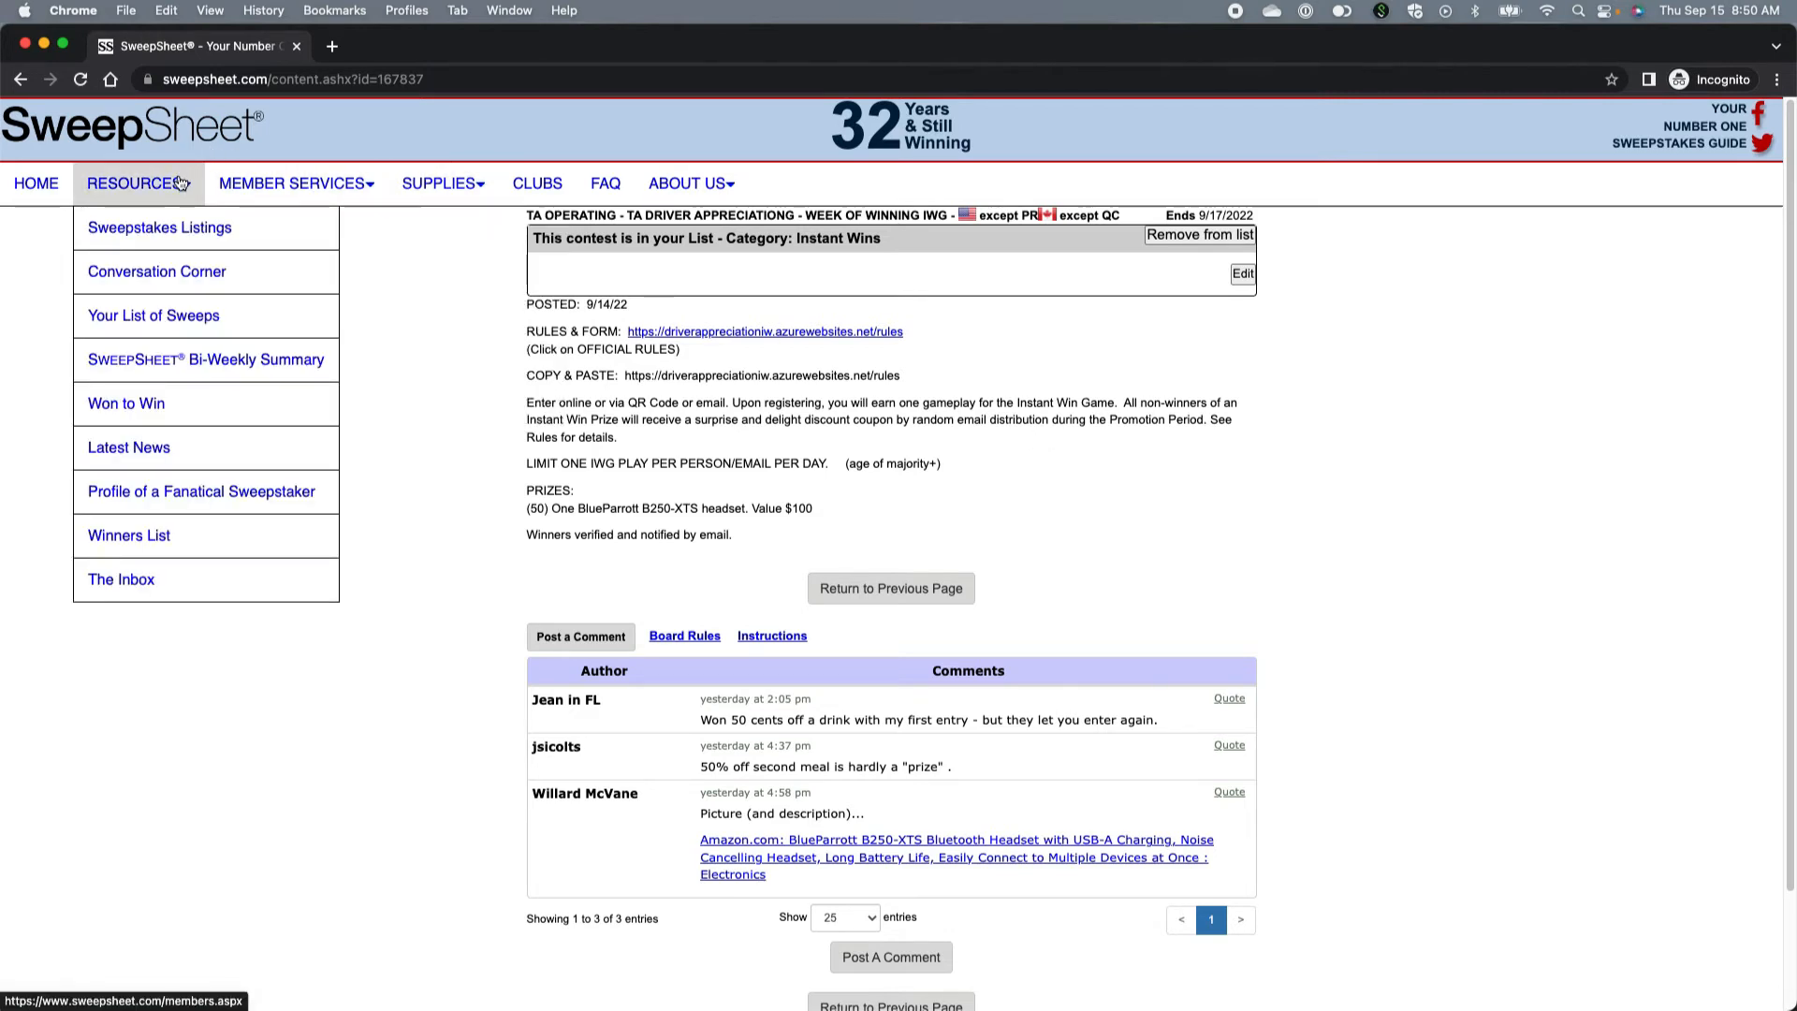
left_click(183, 311)
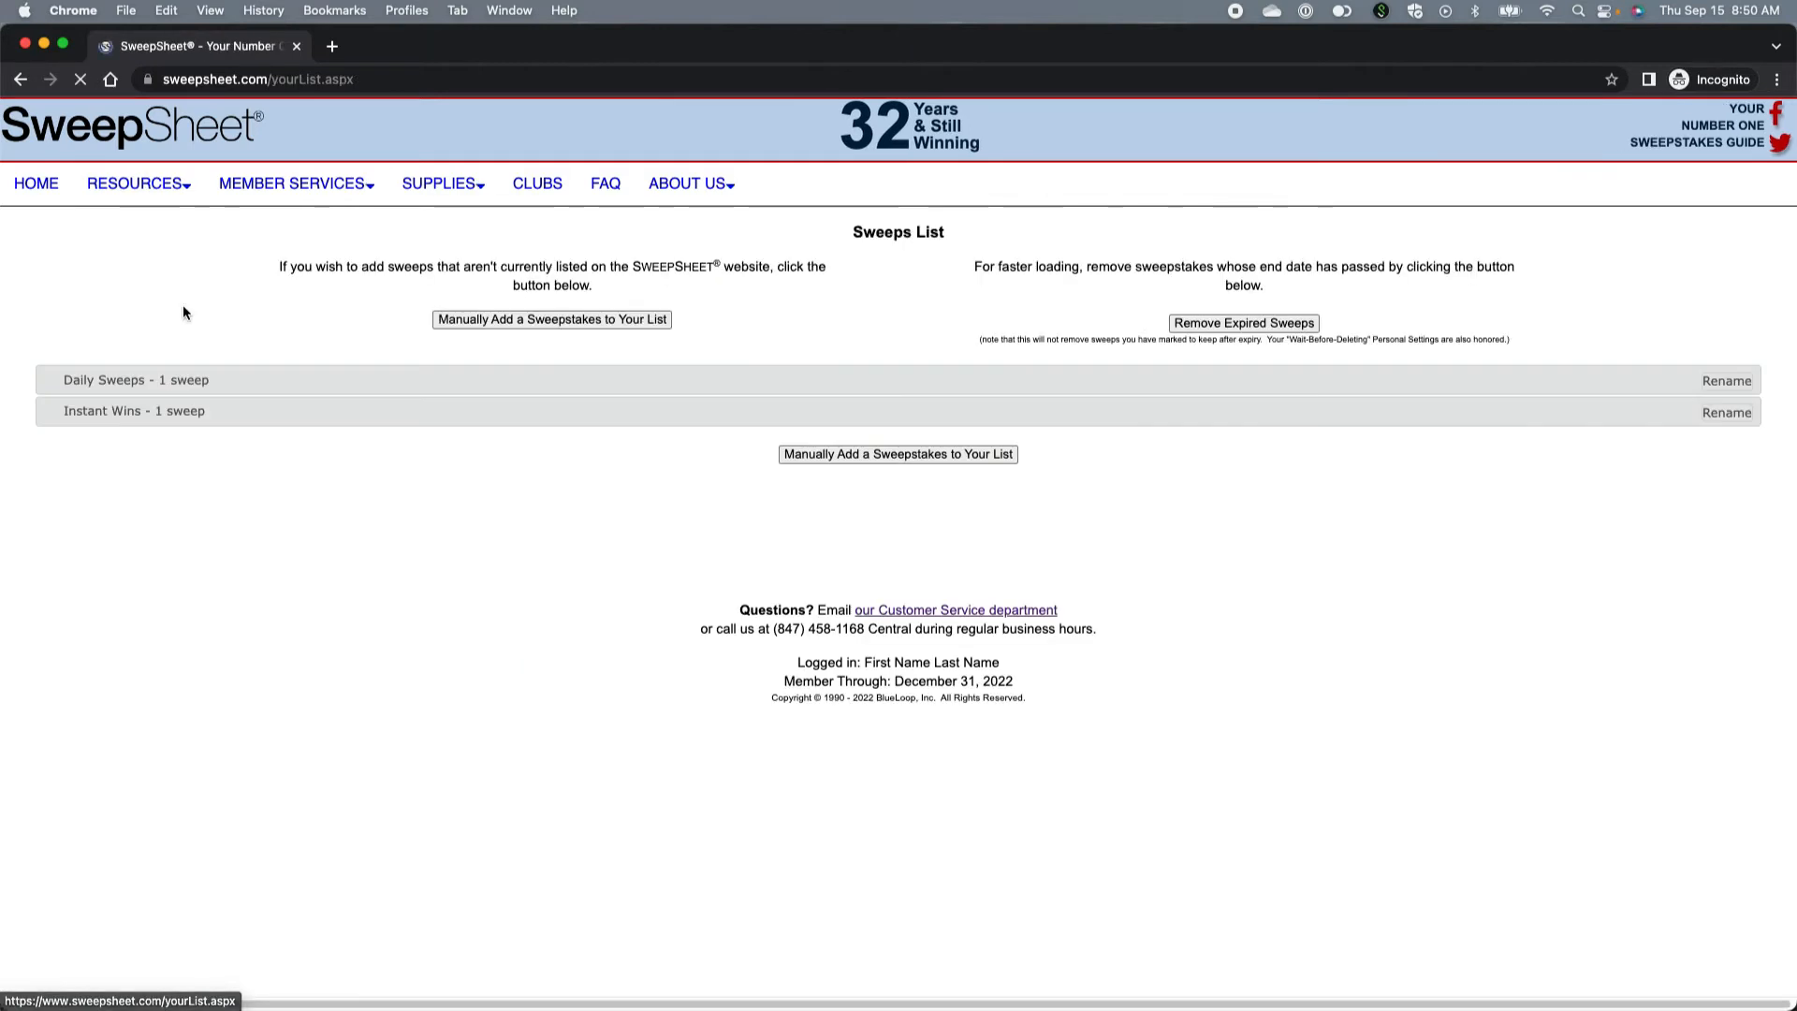
left_click(52, 383)
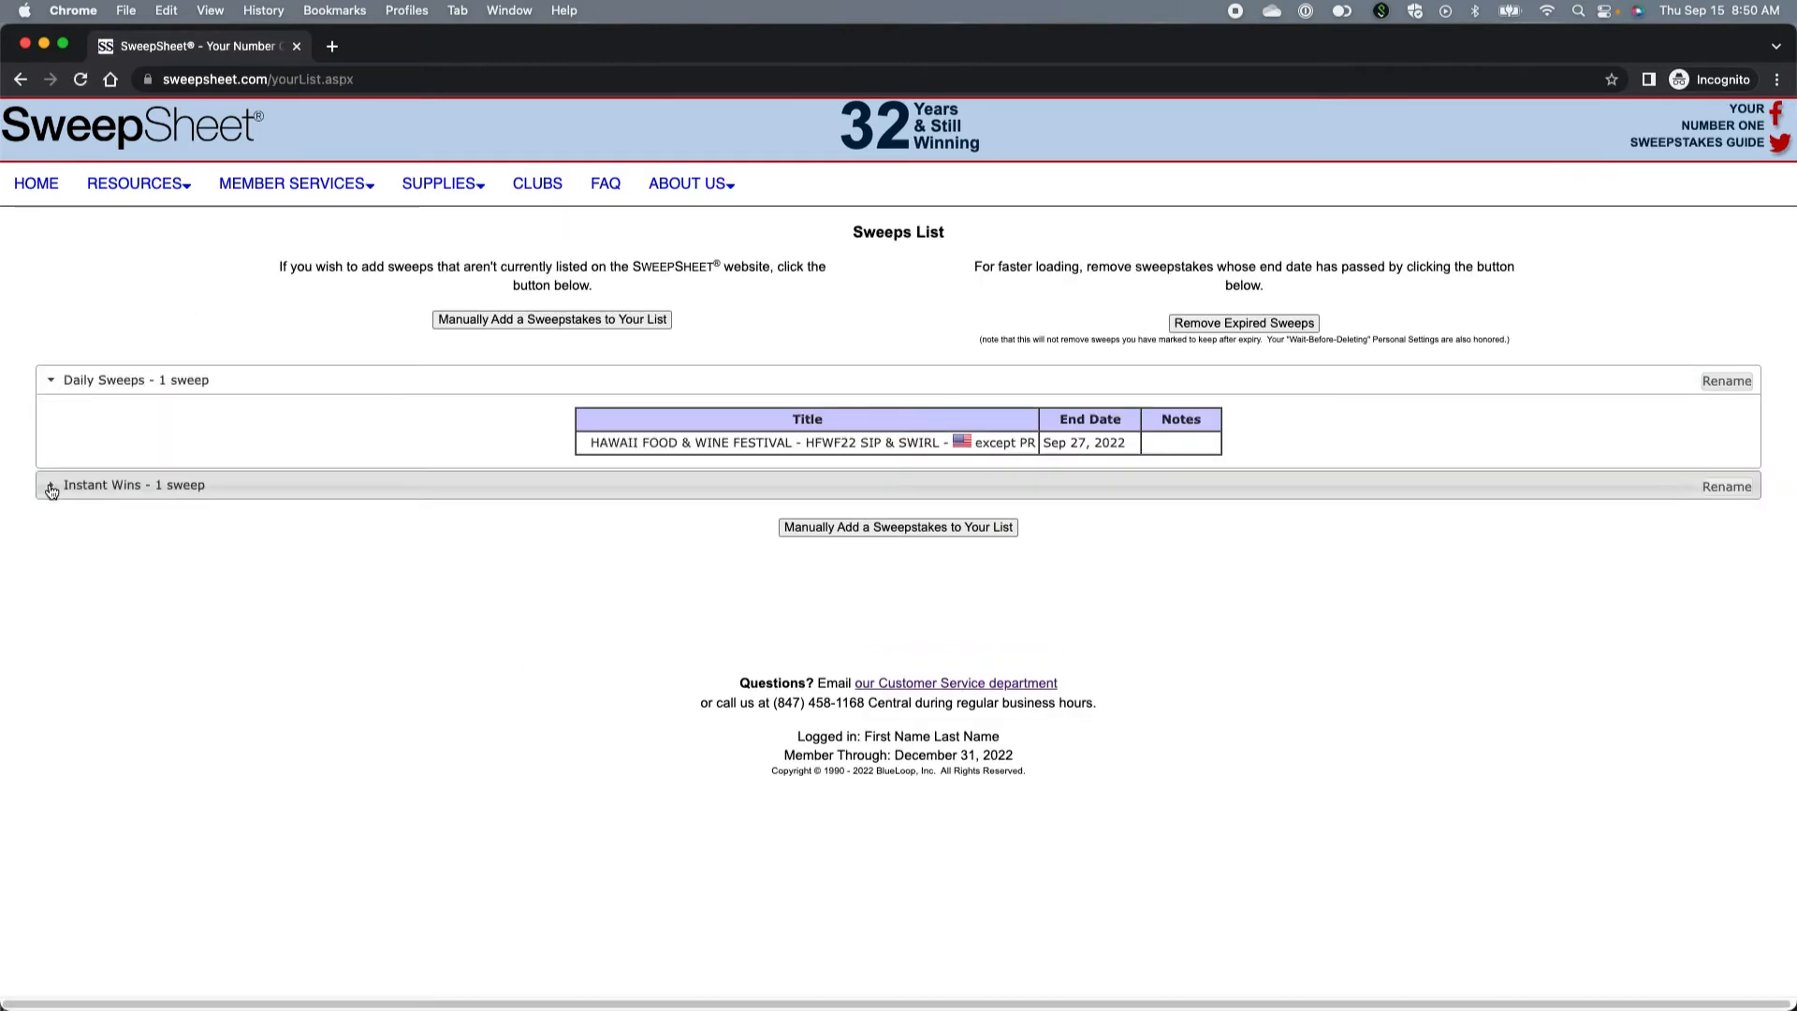
left_click(49, 481)
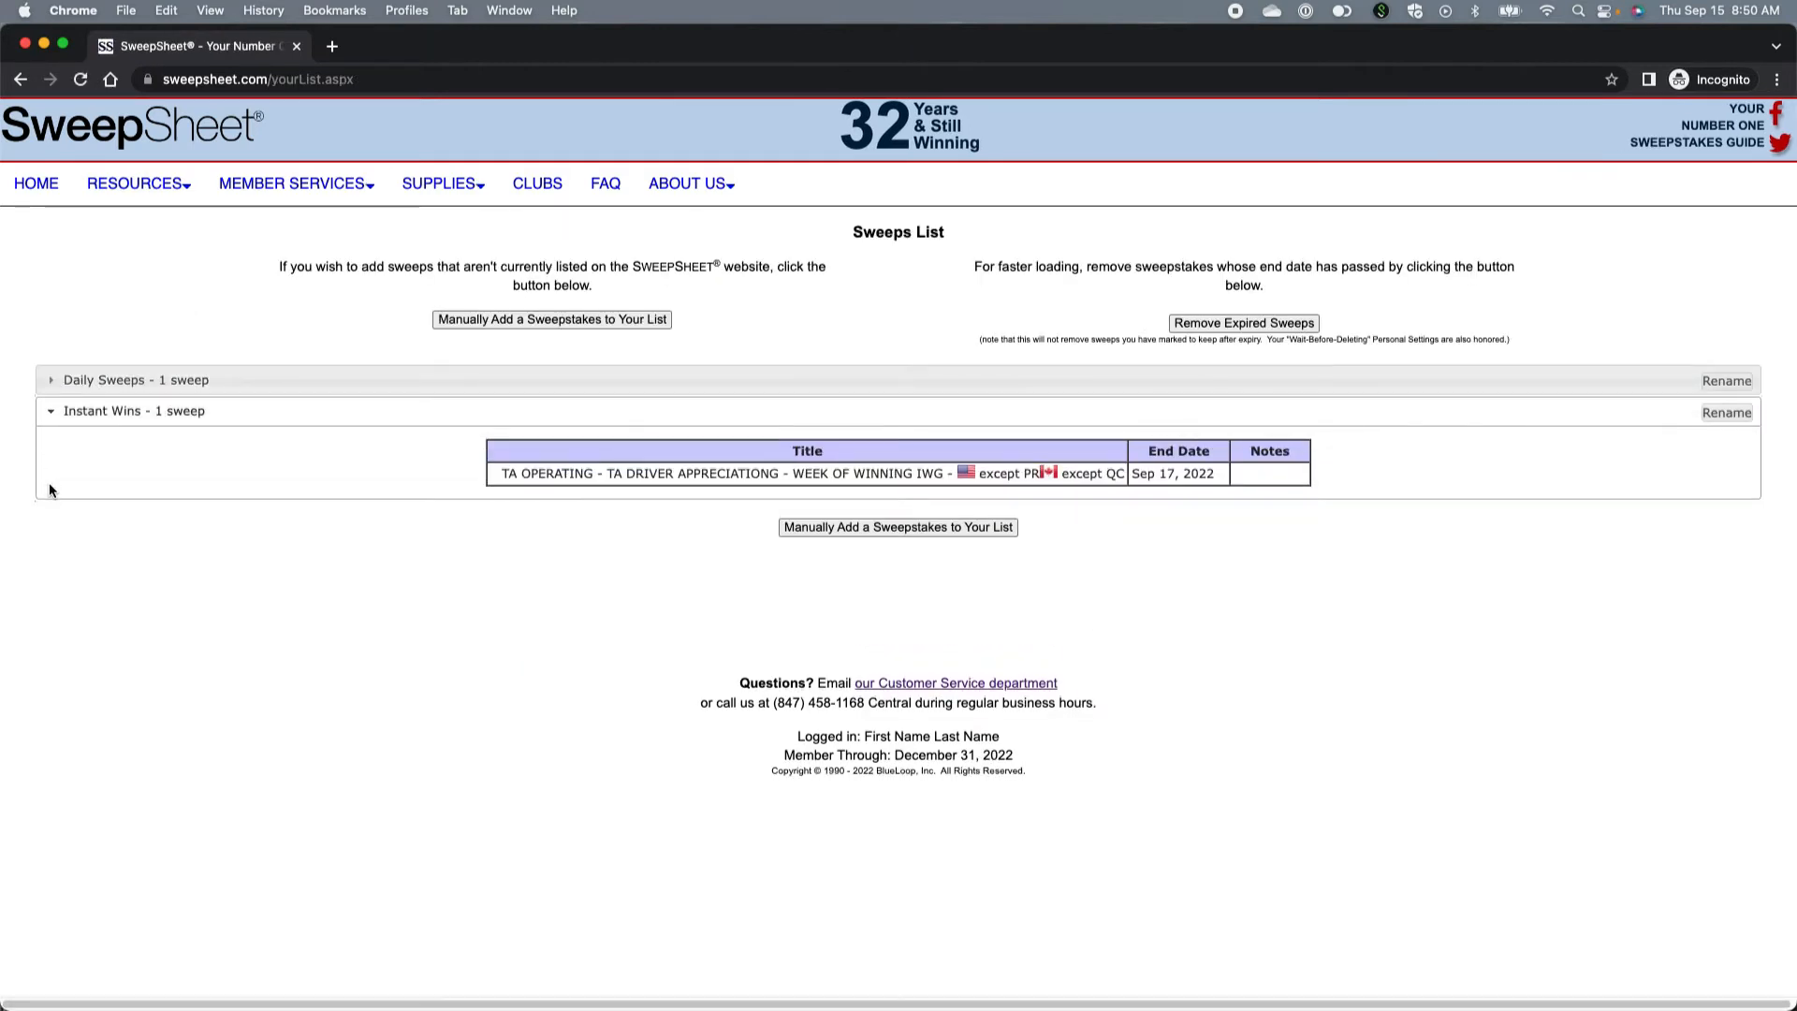
left_click(53, 383)
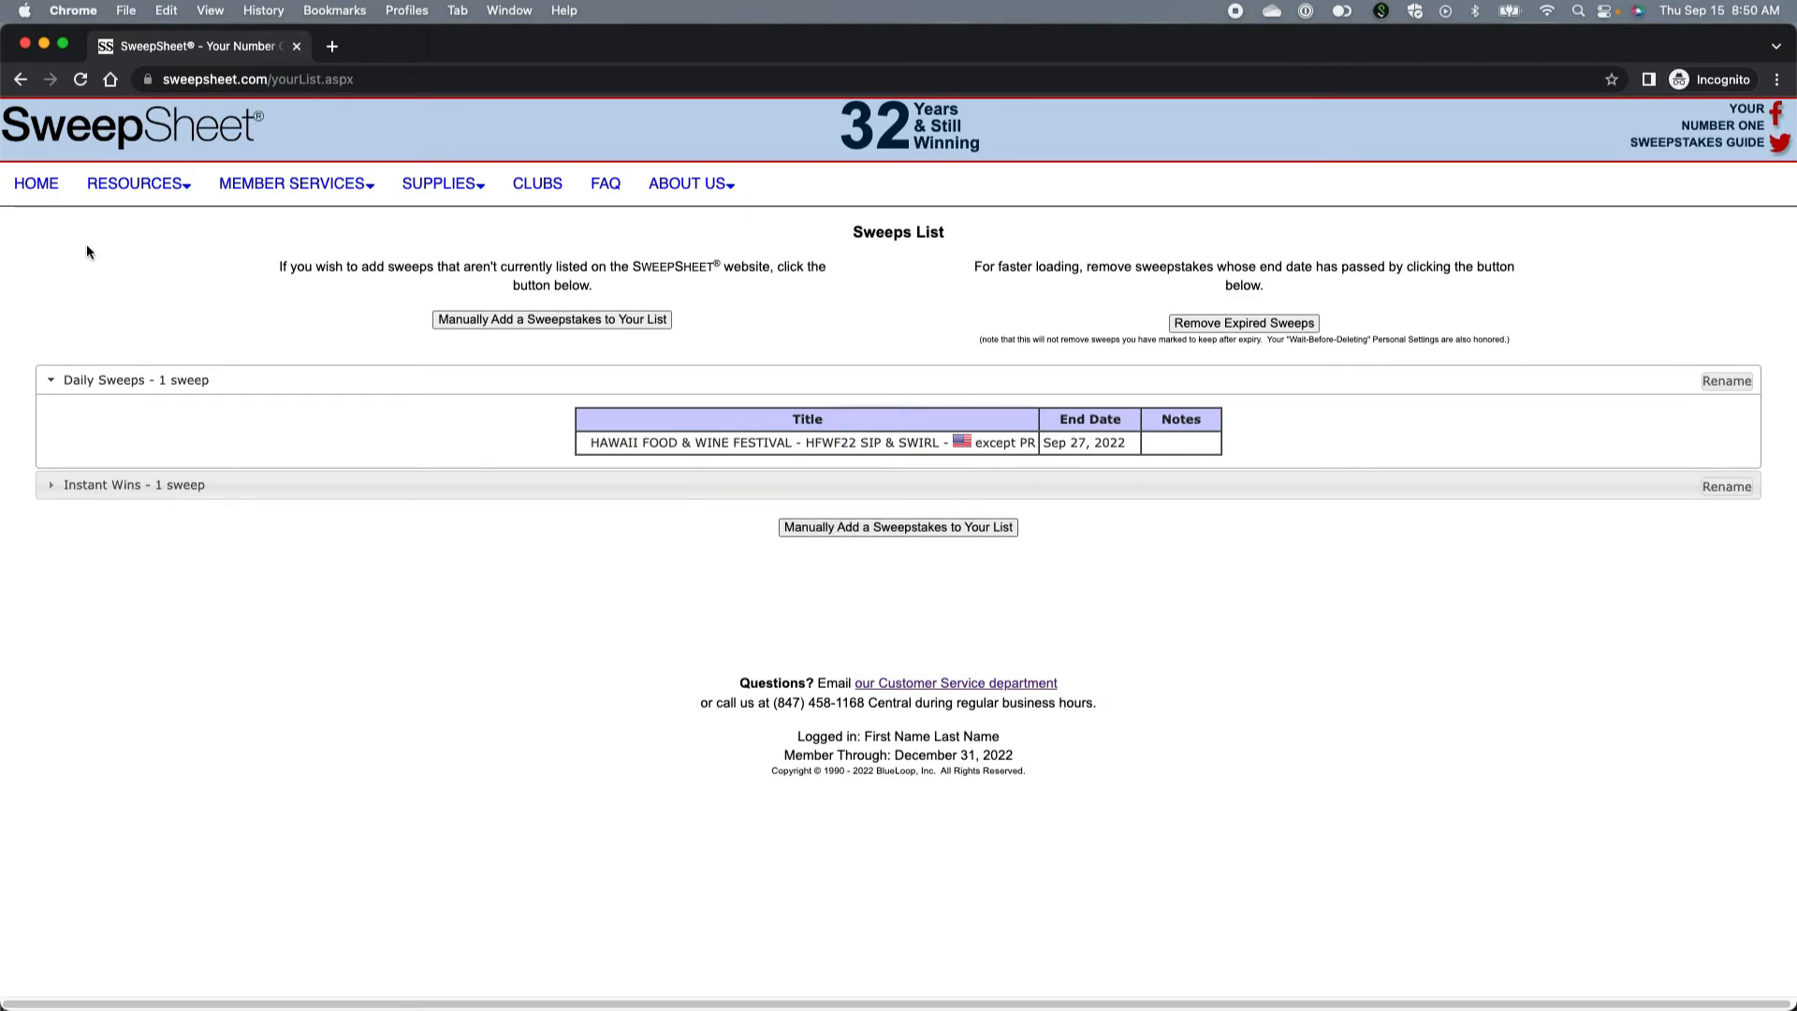
Open the Green Bay Packers promotions page from the Sport Team Sweeps listing.
mouse_move(169, 188)
left_click(177, 238)
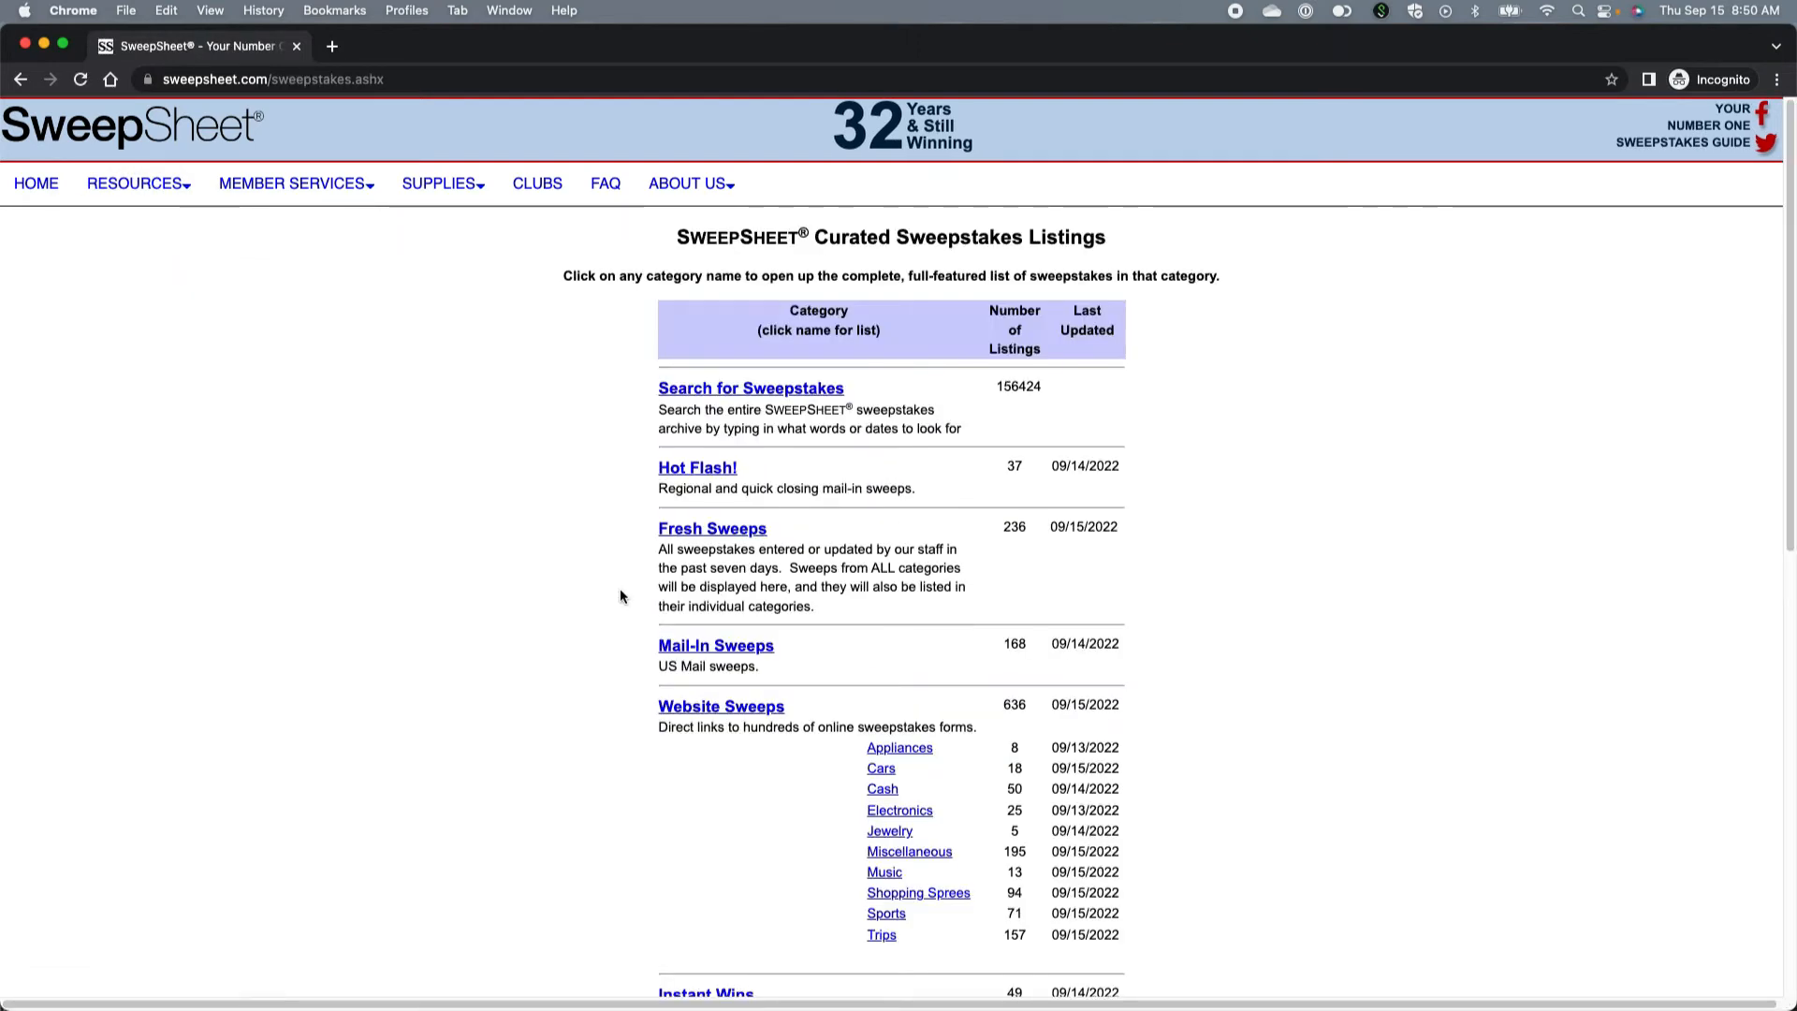
scroll(619, 588, "down", 10)
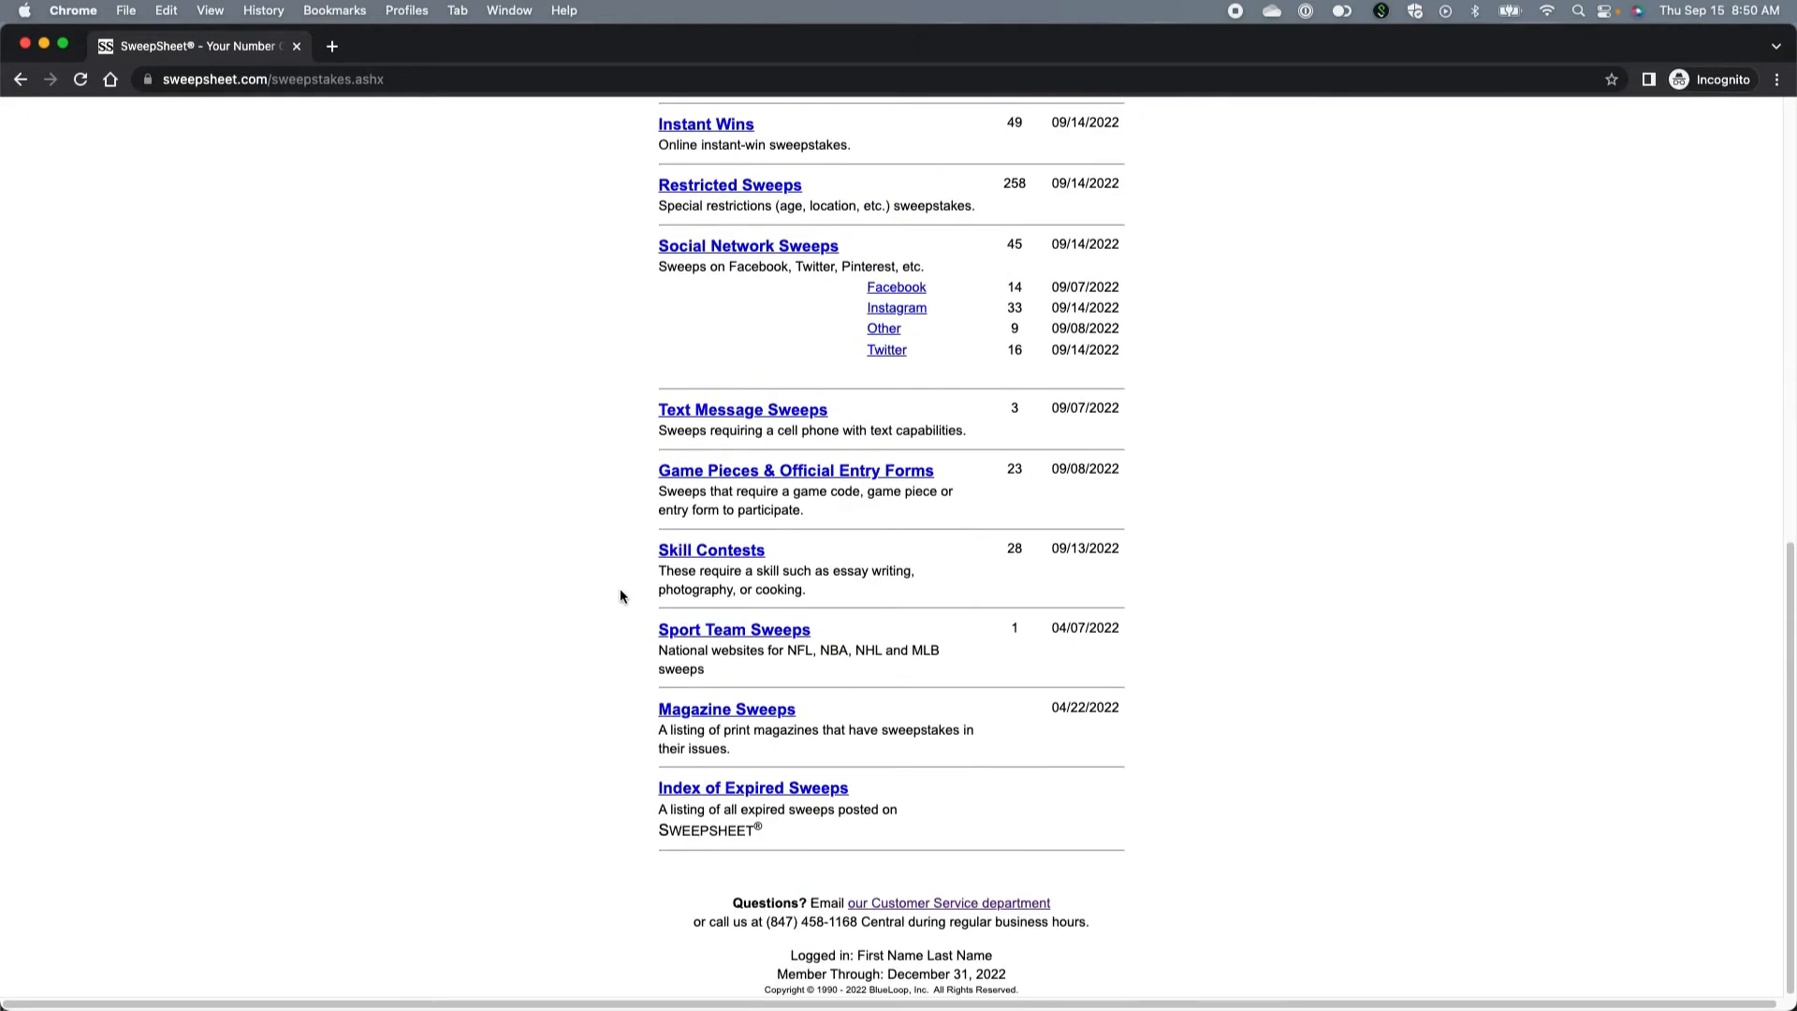
left_click(756, 632)
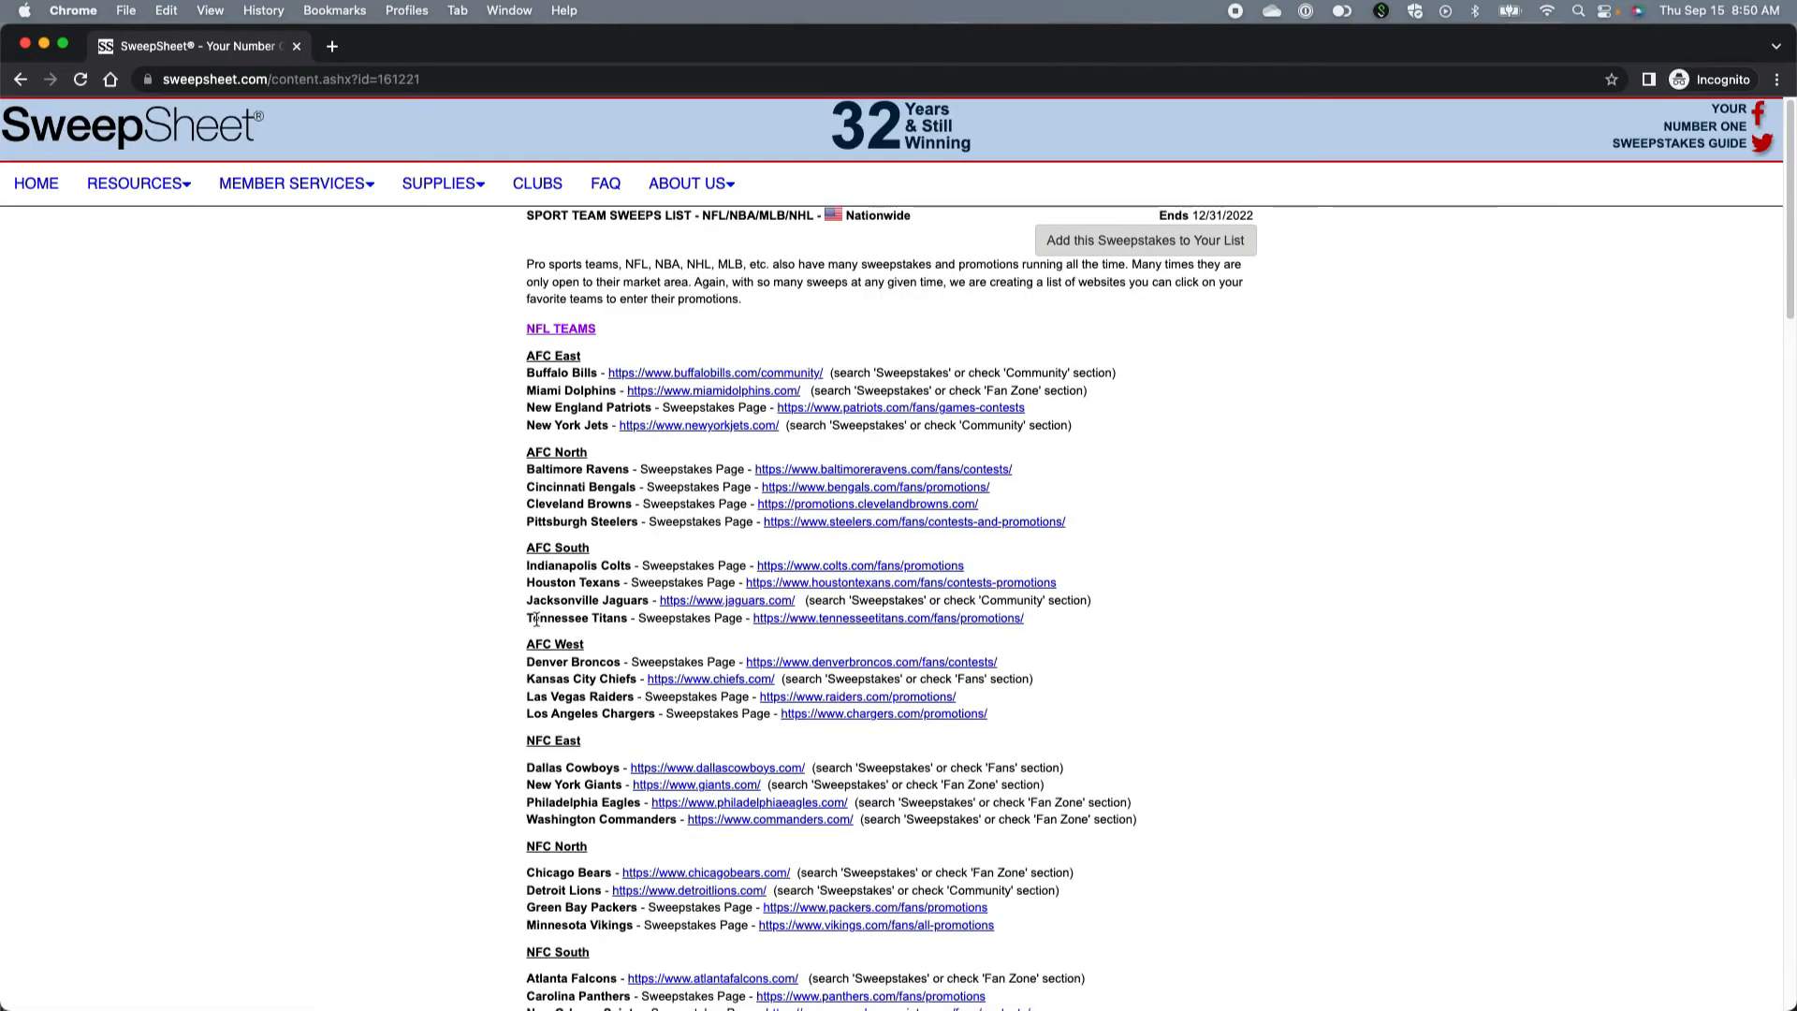
scroll(485, 625, "down", 2)
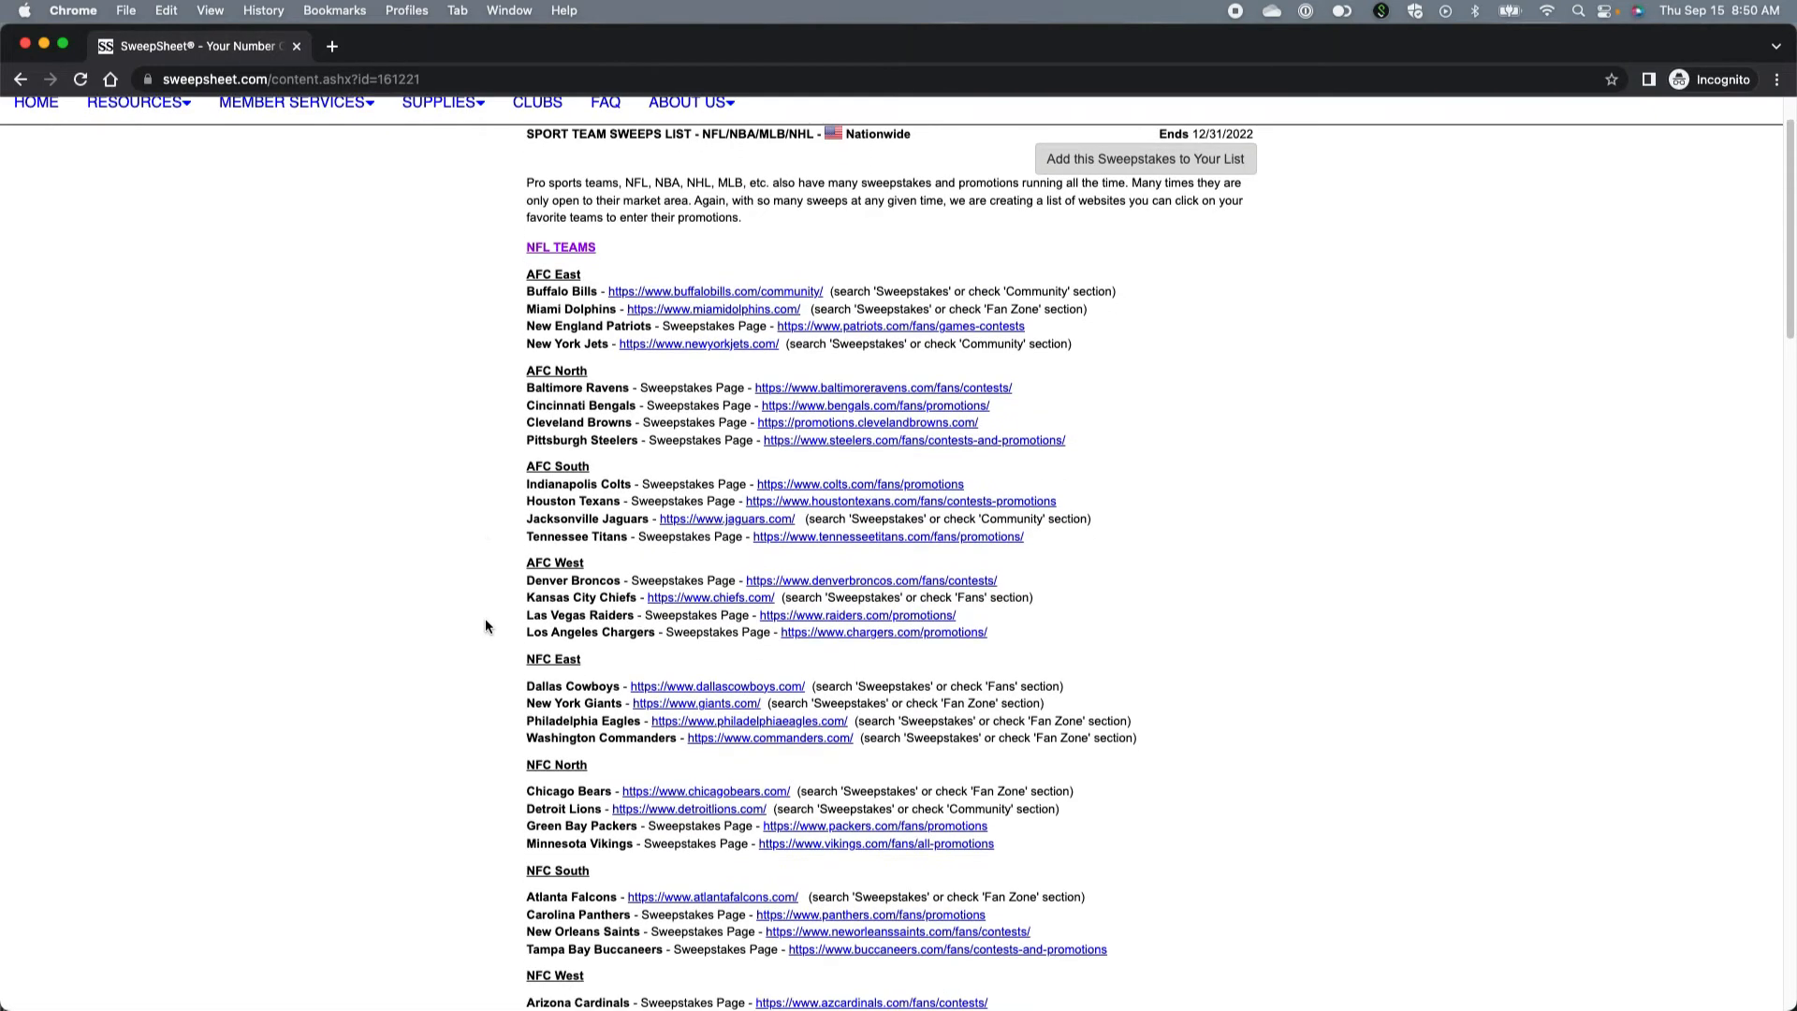
left_click(813, 832)
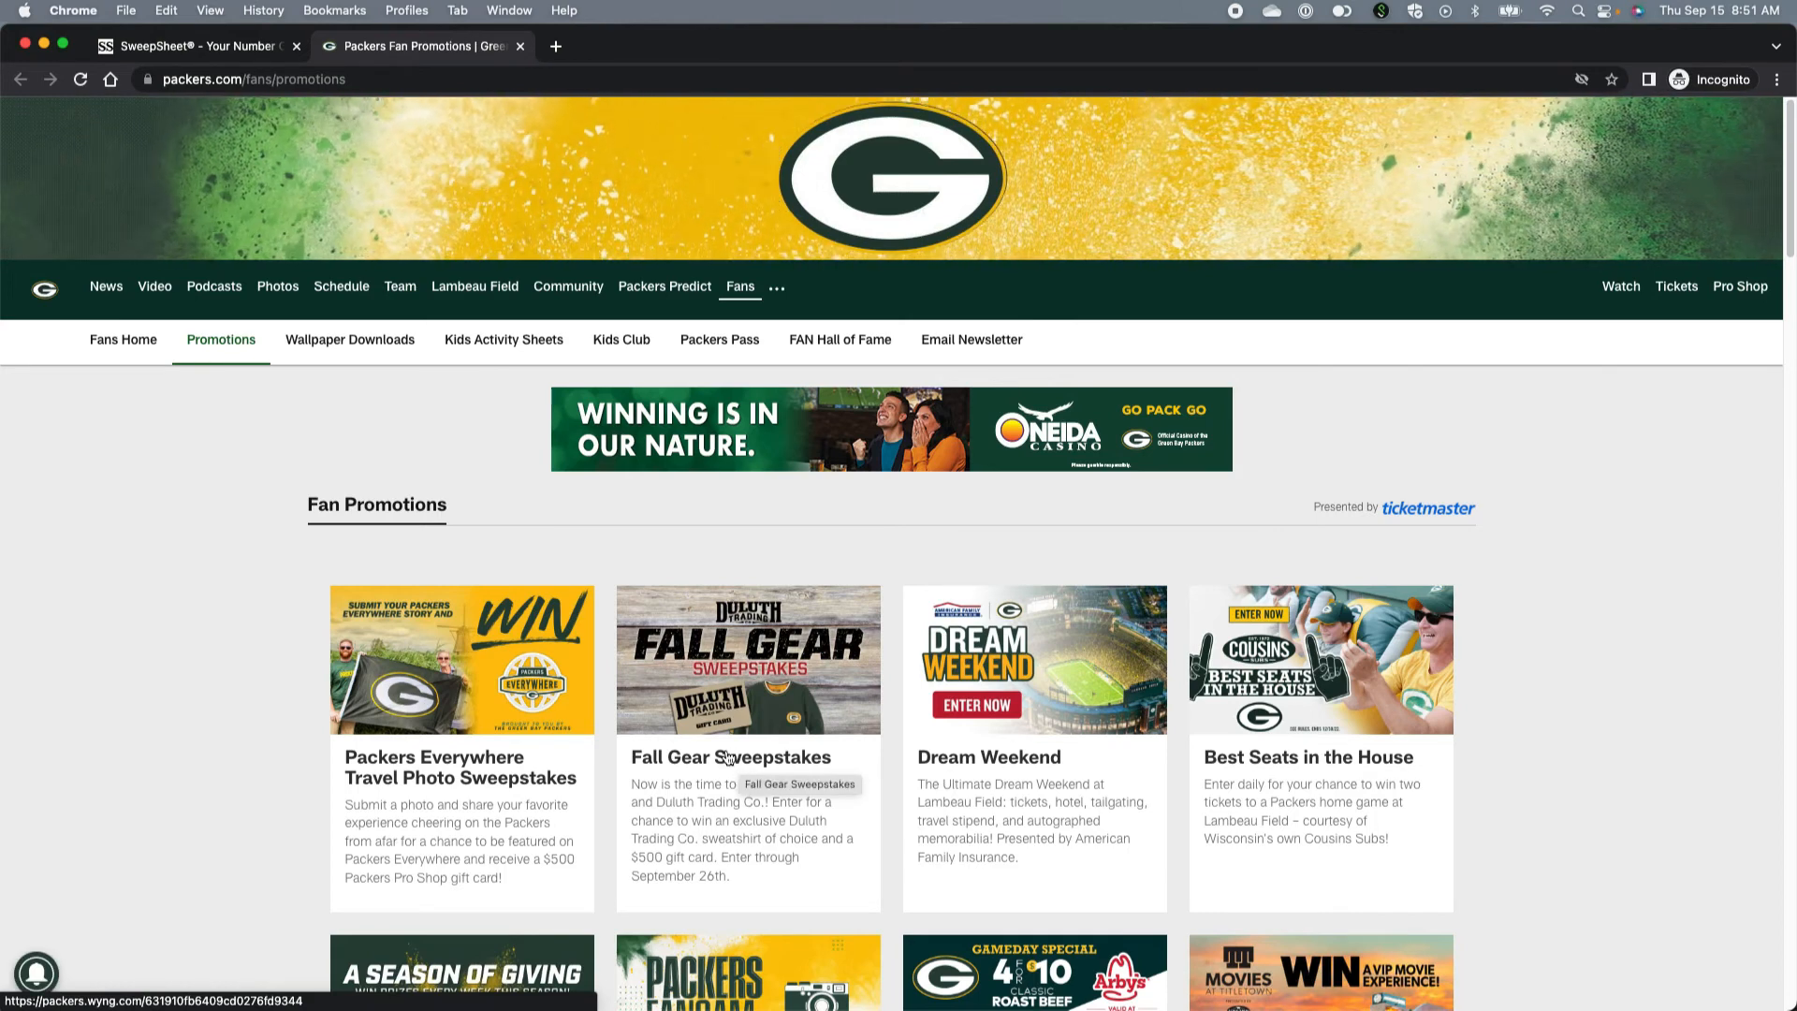
Open the Fall Gear Sweepstakes entry page from the Packers promotions and copy its web address.
left_click(678, 763)
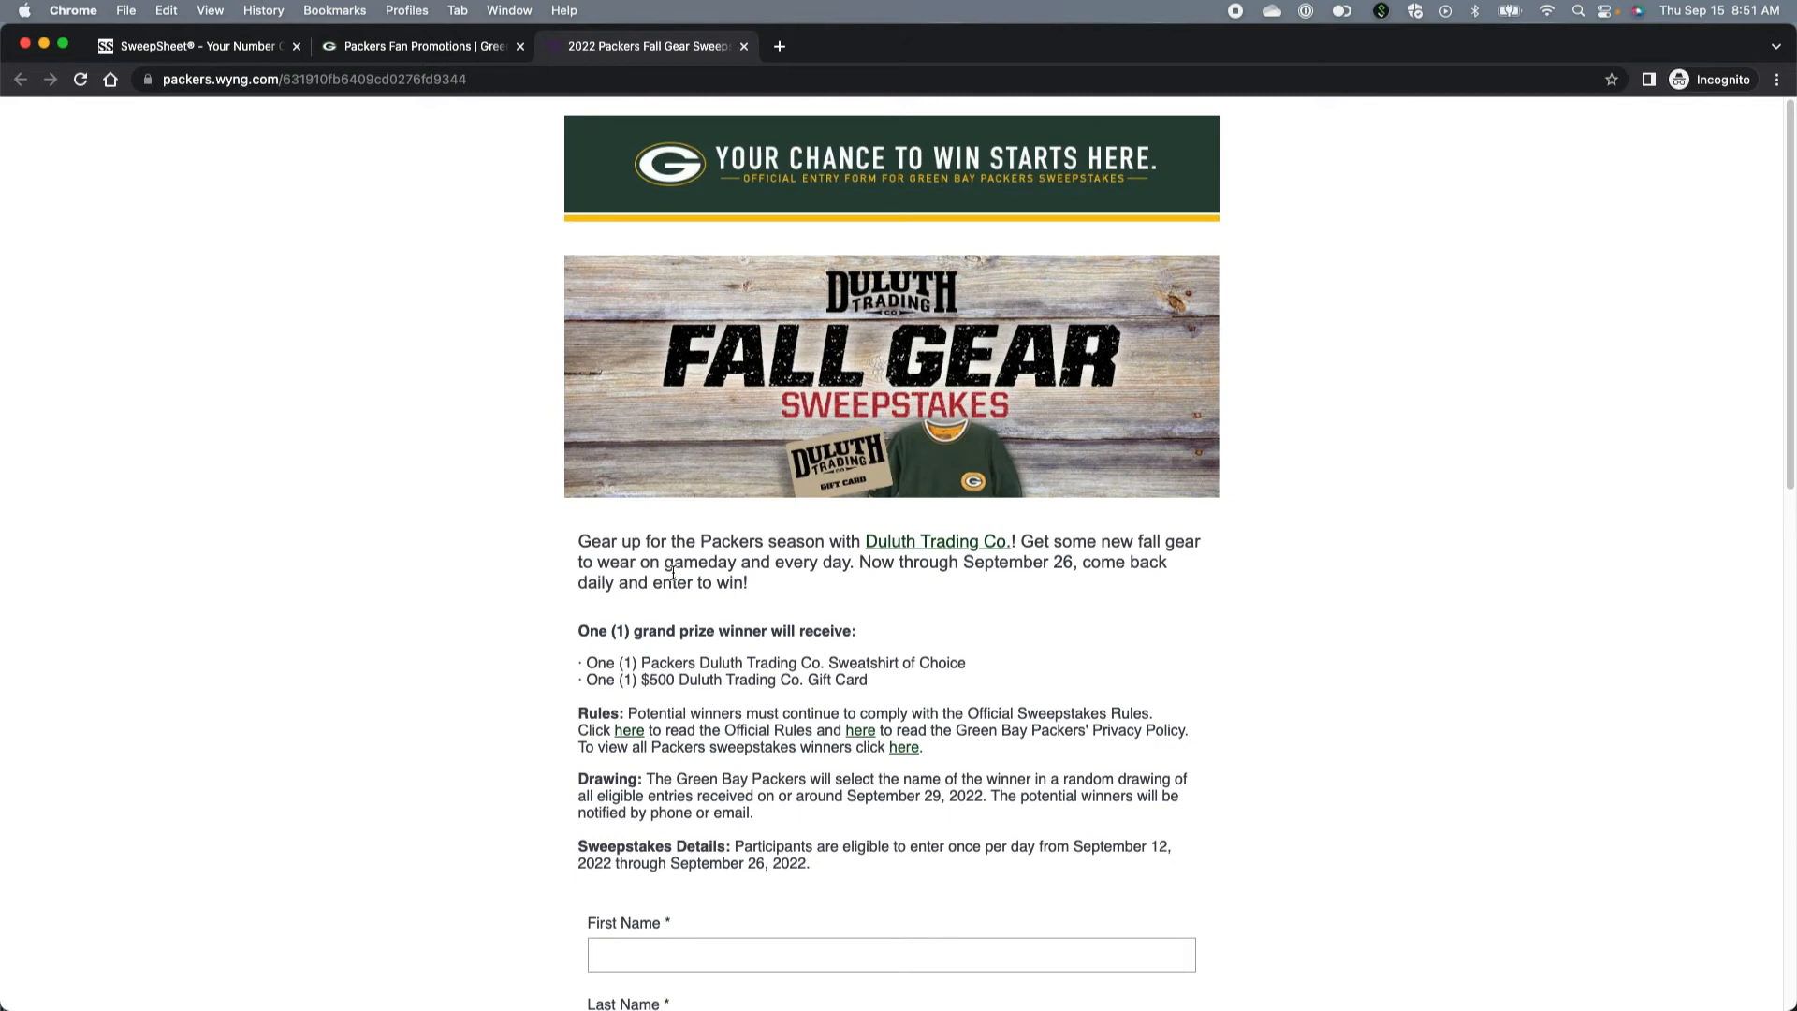
left_click(492, 79)
key("super+c")
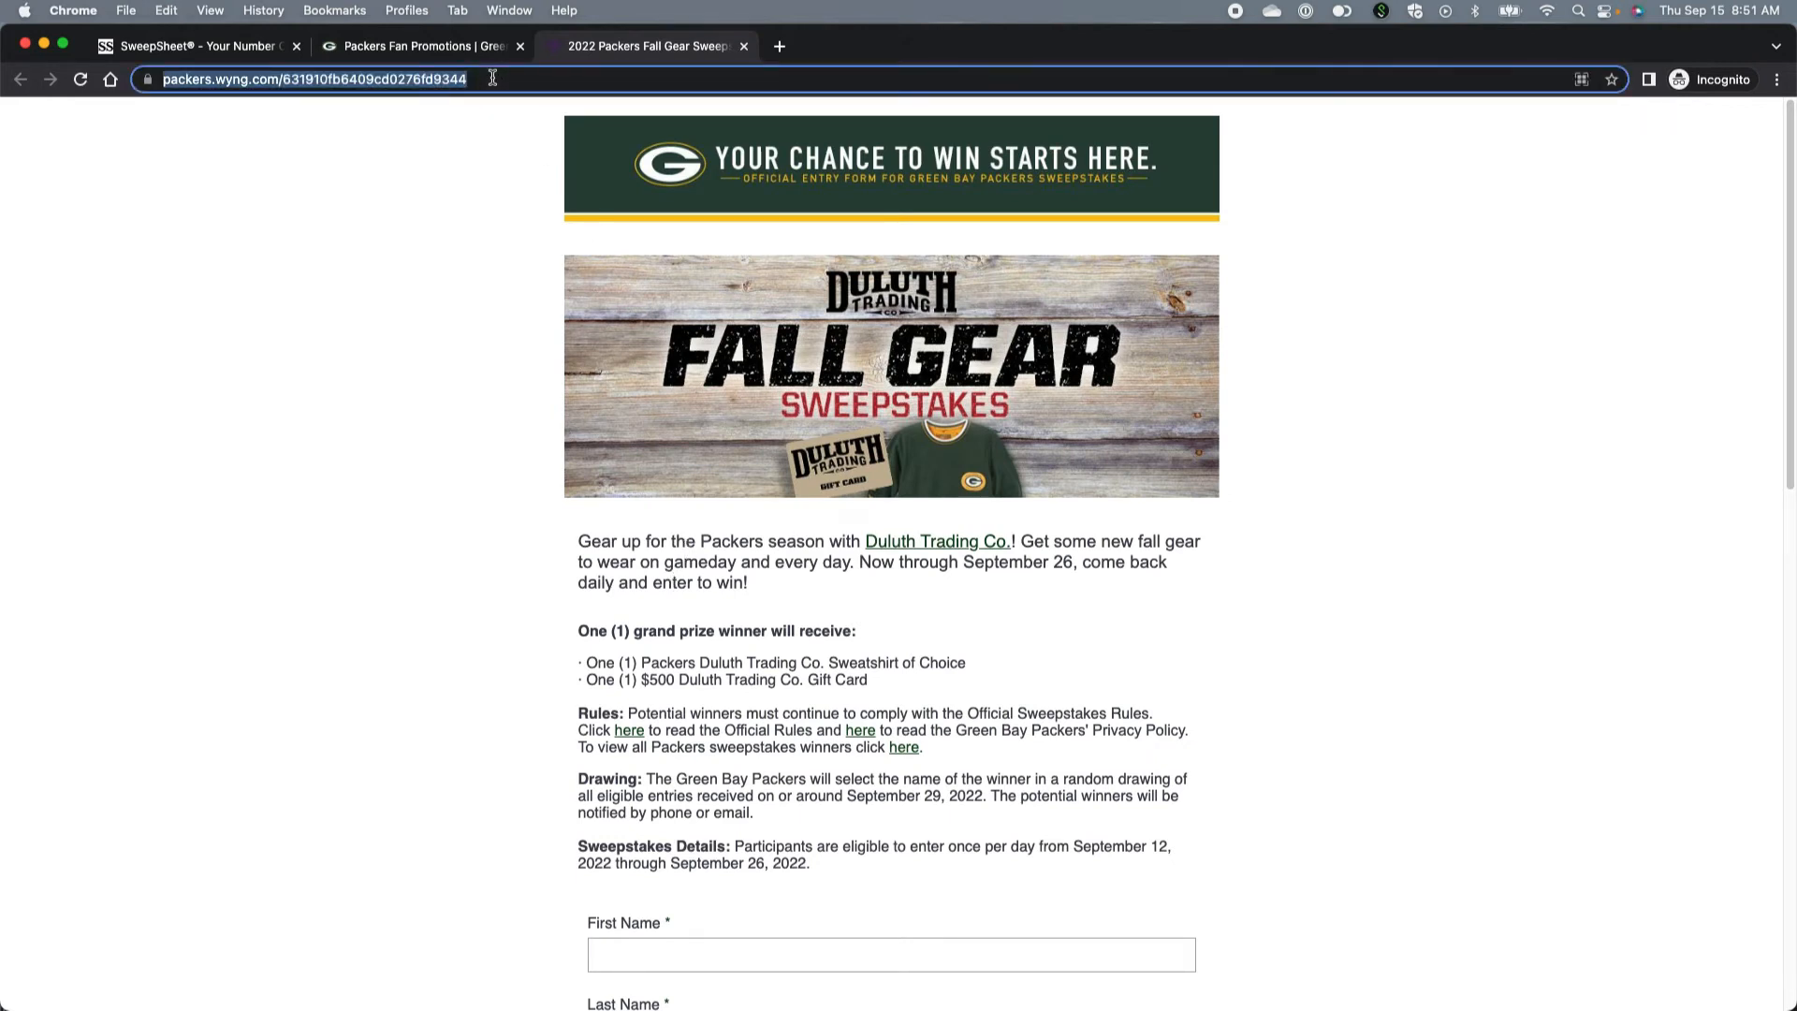
Return to SweepSheet and start manually adding a sweepstakes to Your List of Sweeps.
left_click(230, 53)
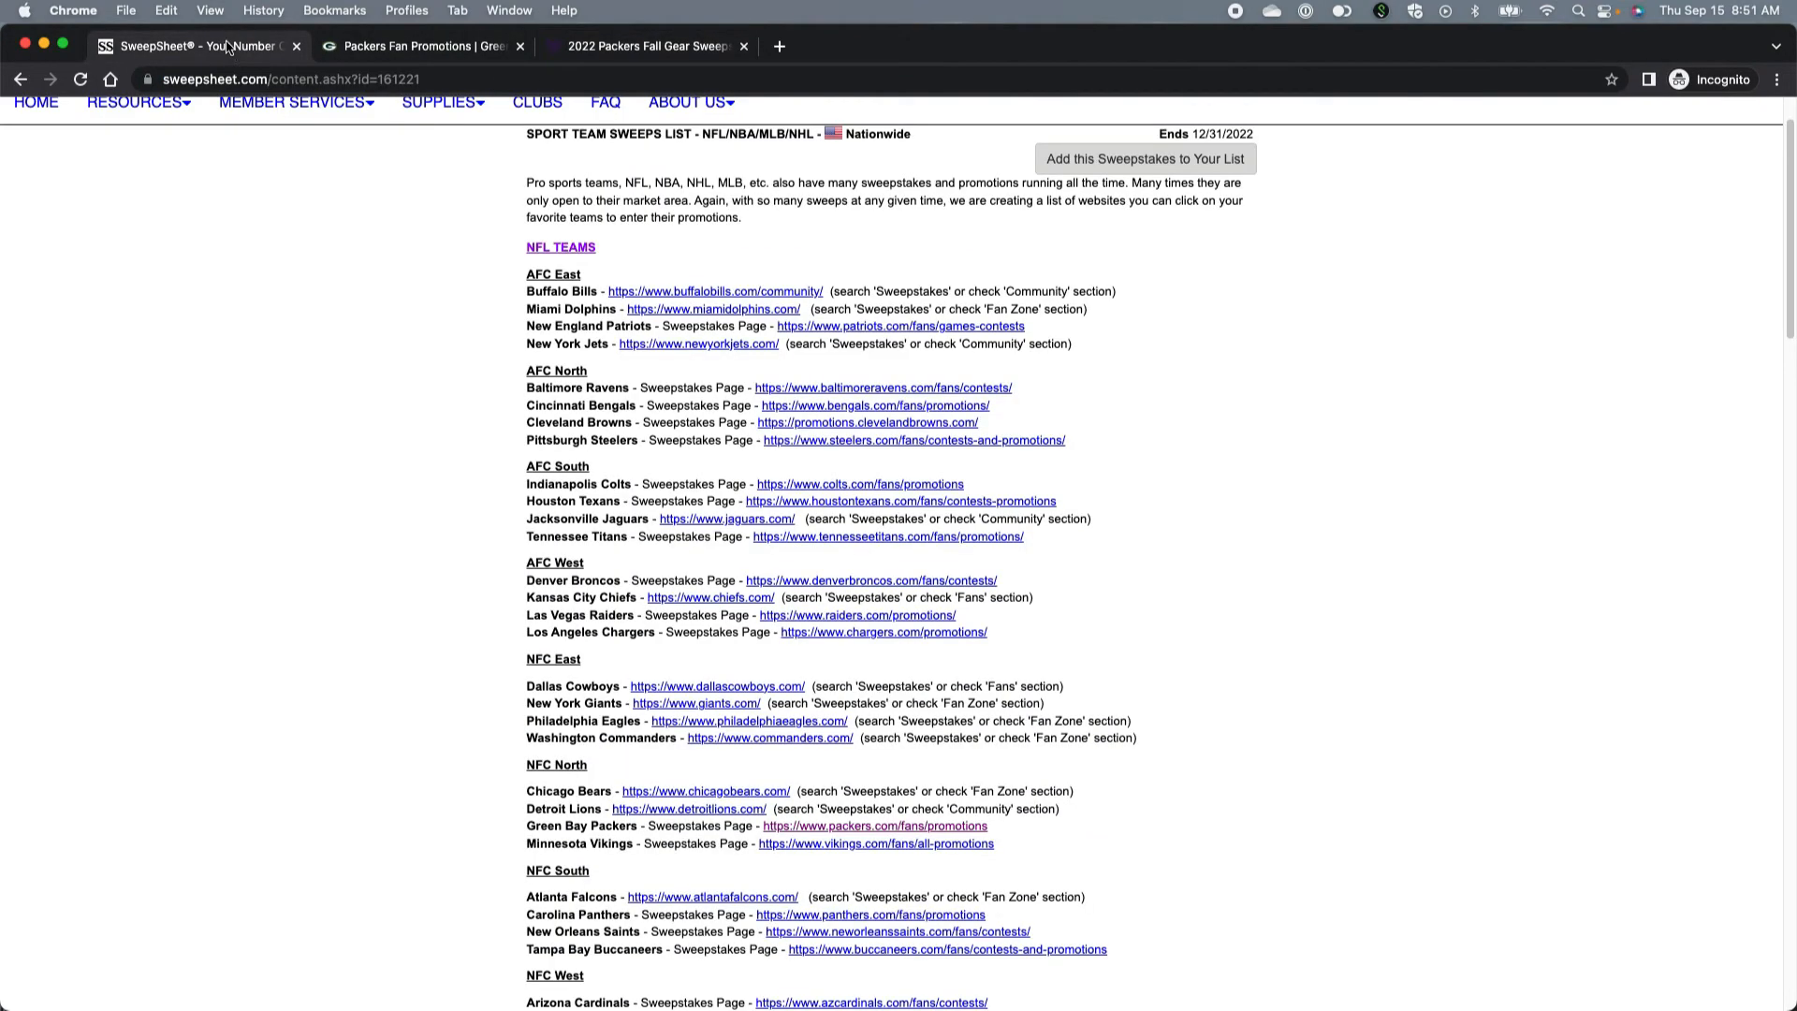
mouse_move(201, 104)
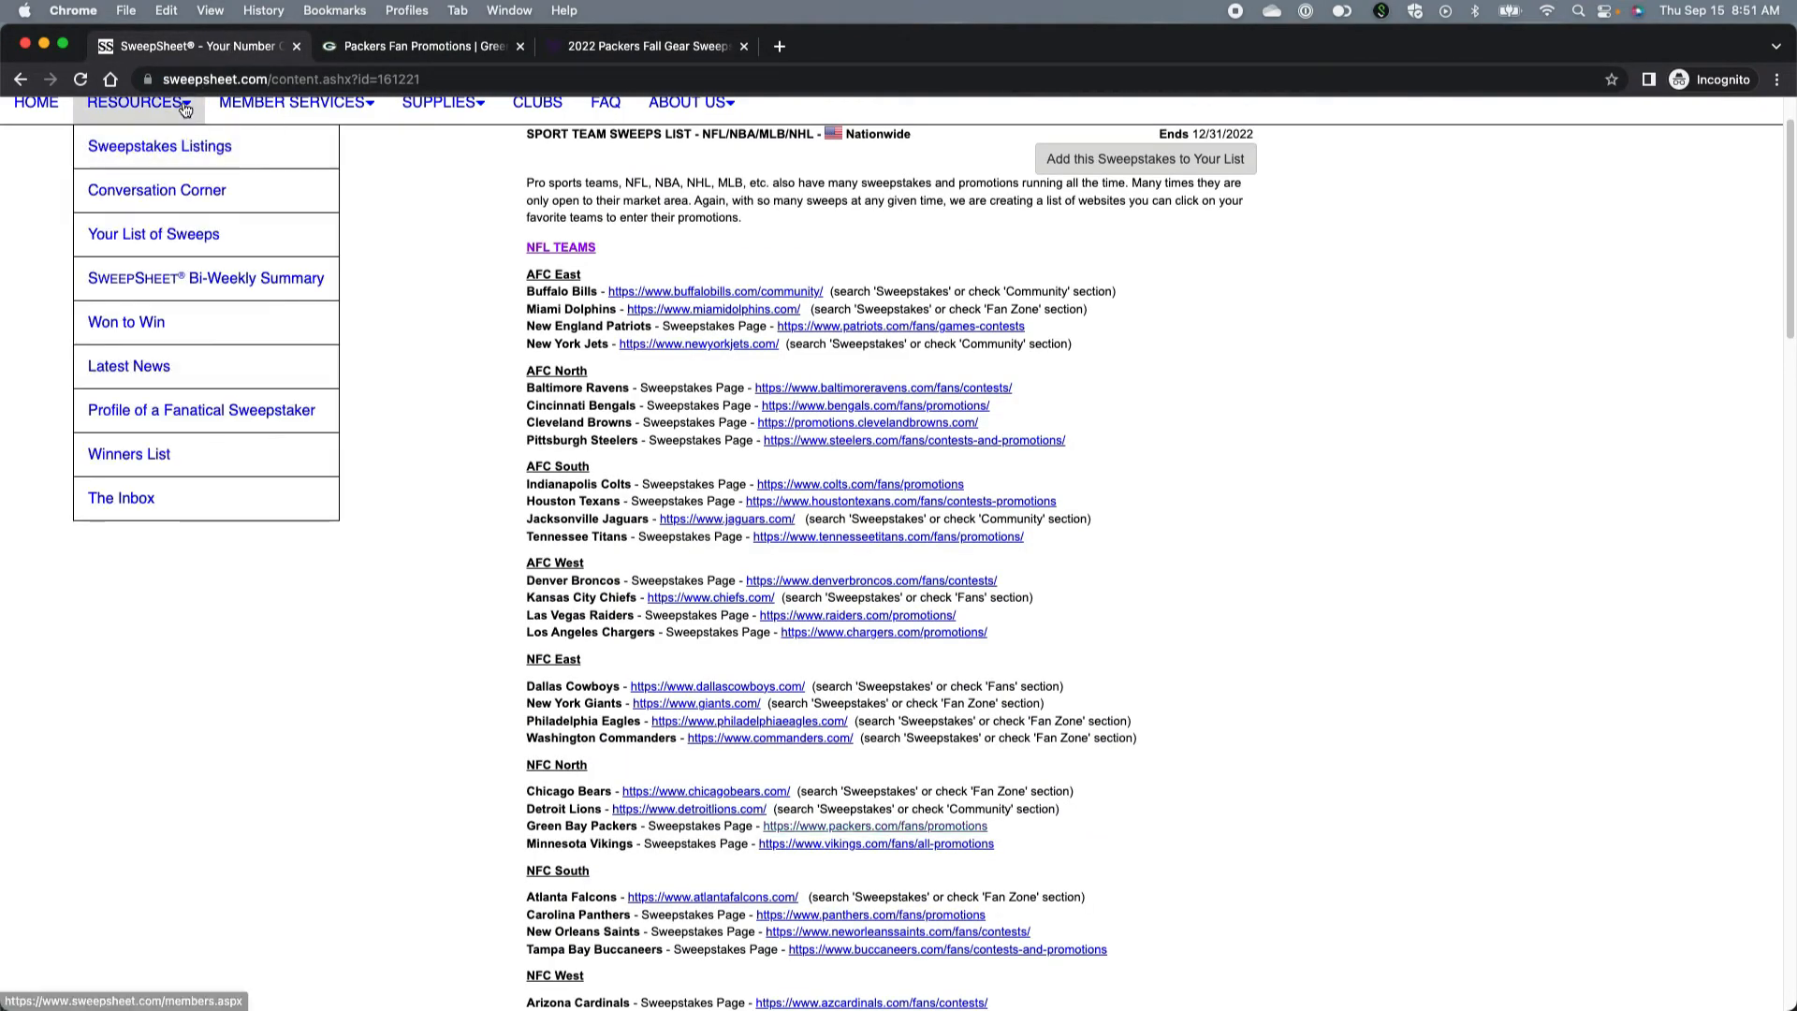
left_click(212, 230)
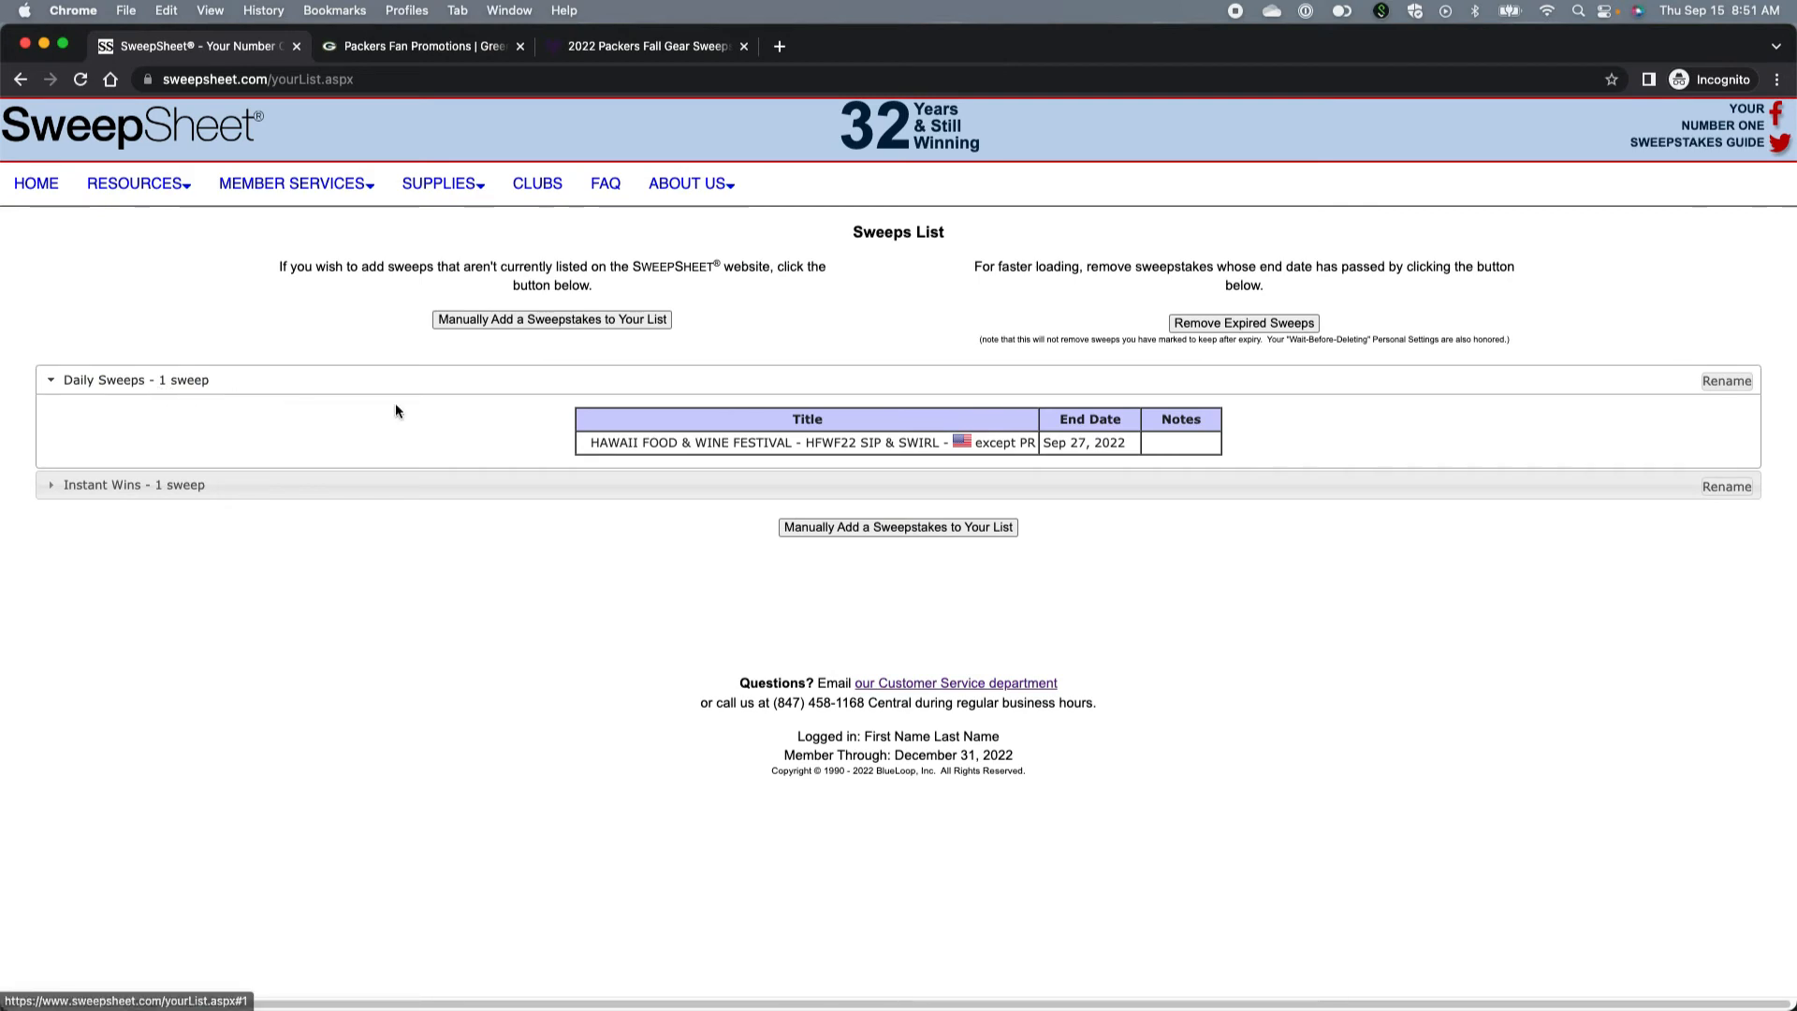
left_click(876, 528)
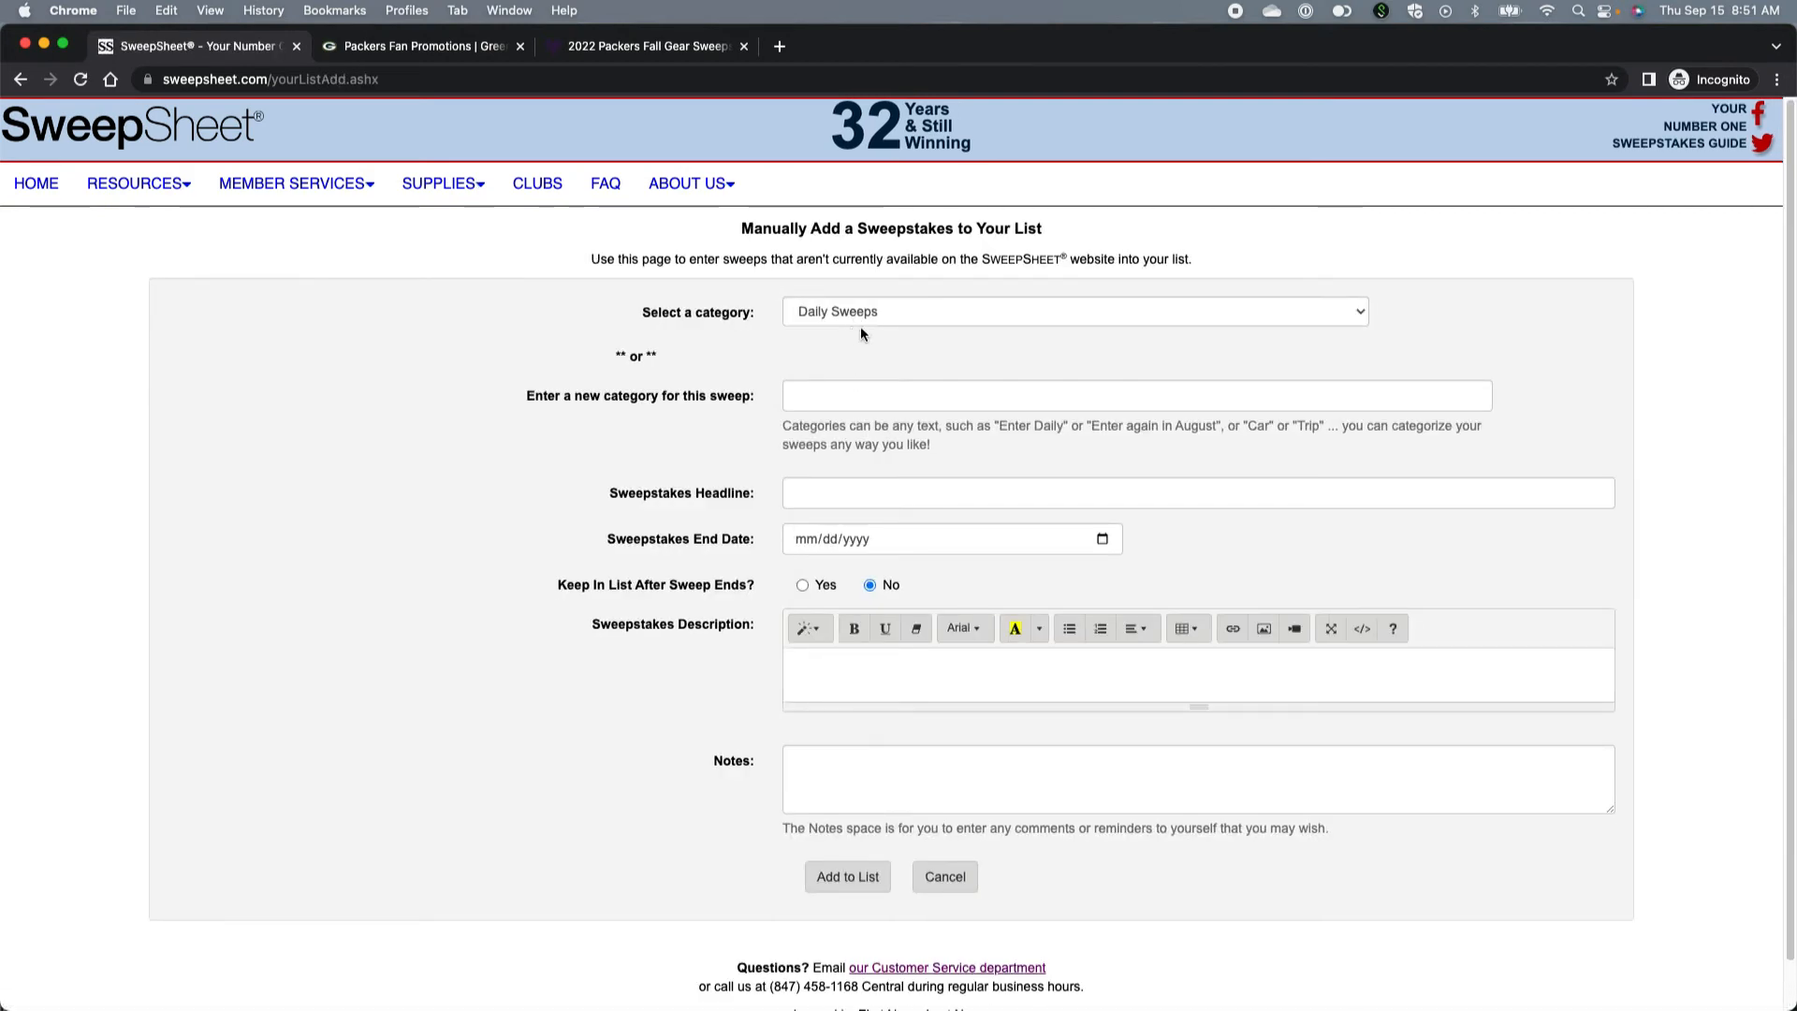
Enter the sweepstakes headline "Packers Fall Gear Sweeps" and set its end date to 09/27/2022.
left_click(850, 497)
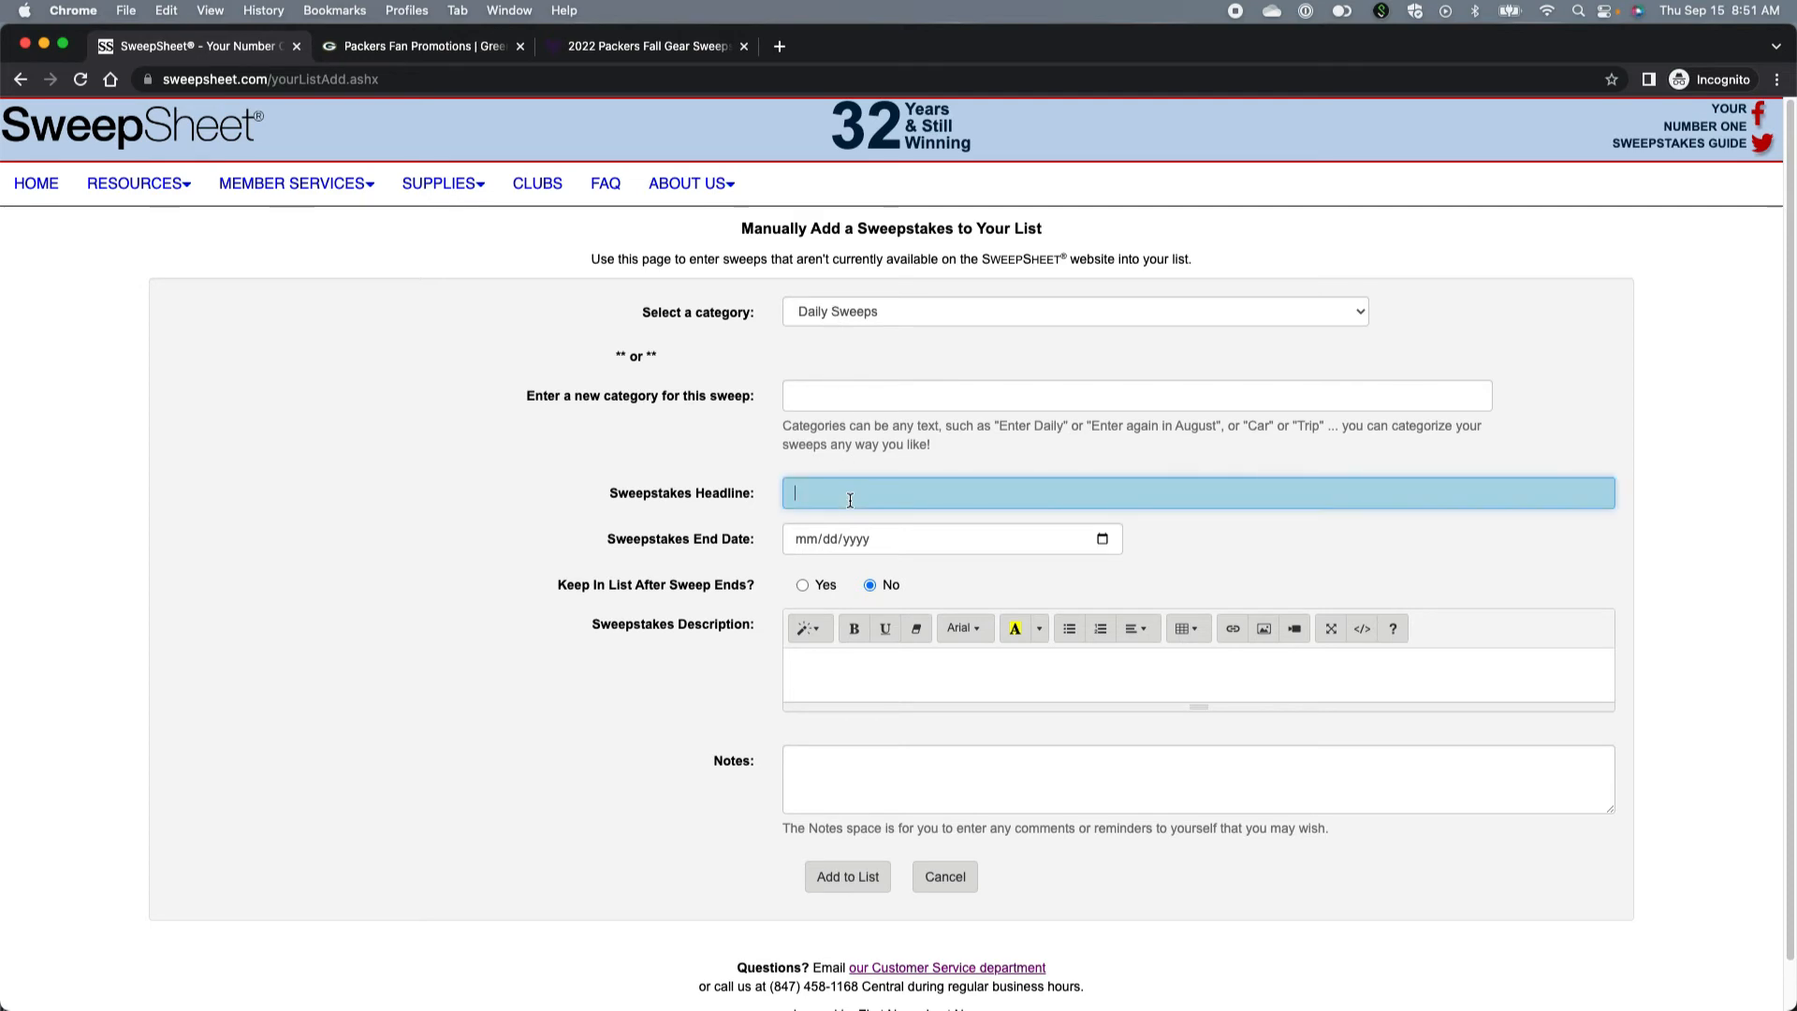
type("Packers Fall Gear Swee")
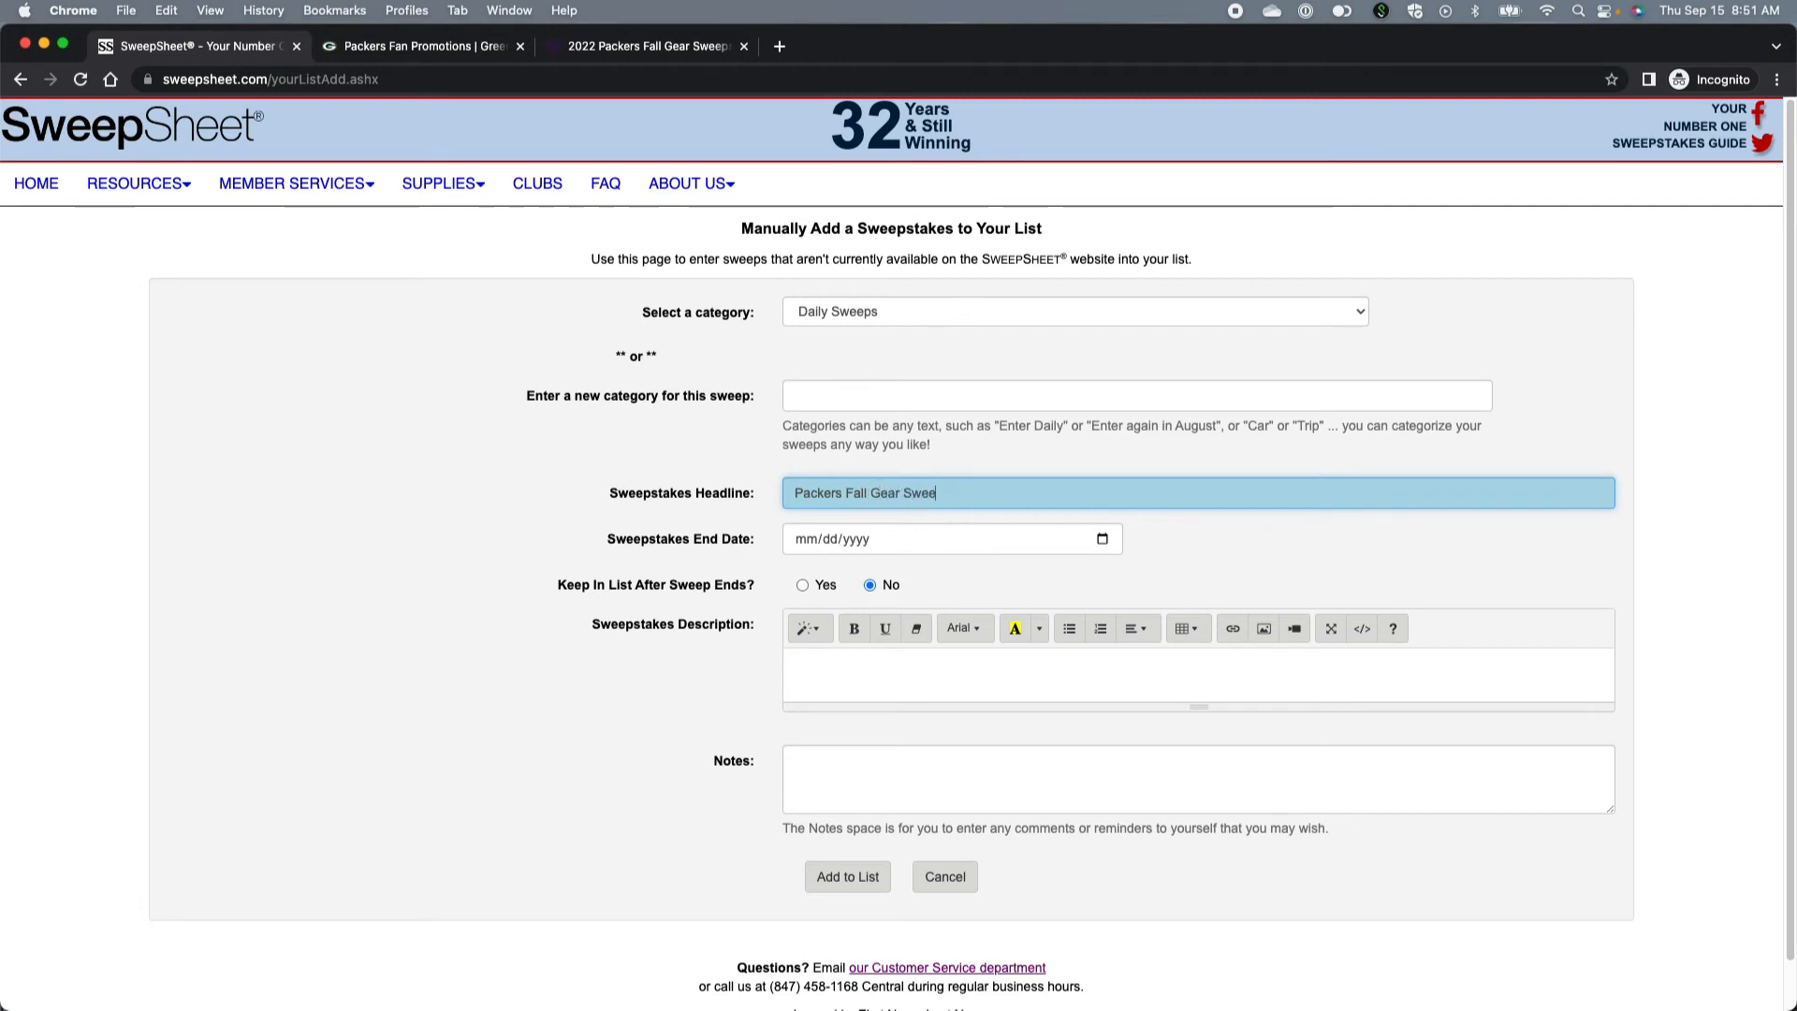
type("ps")
left_click(1093, 536)
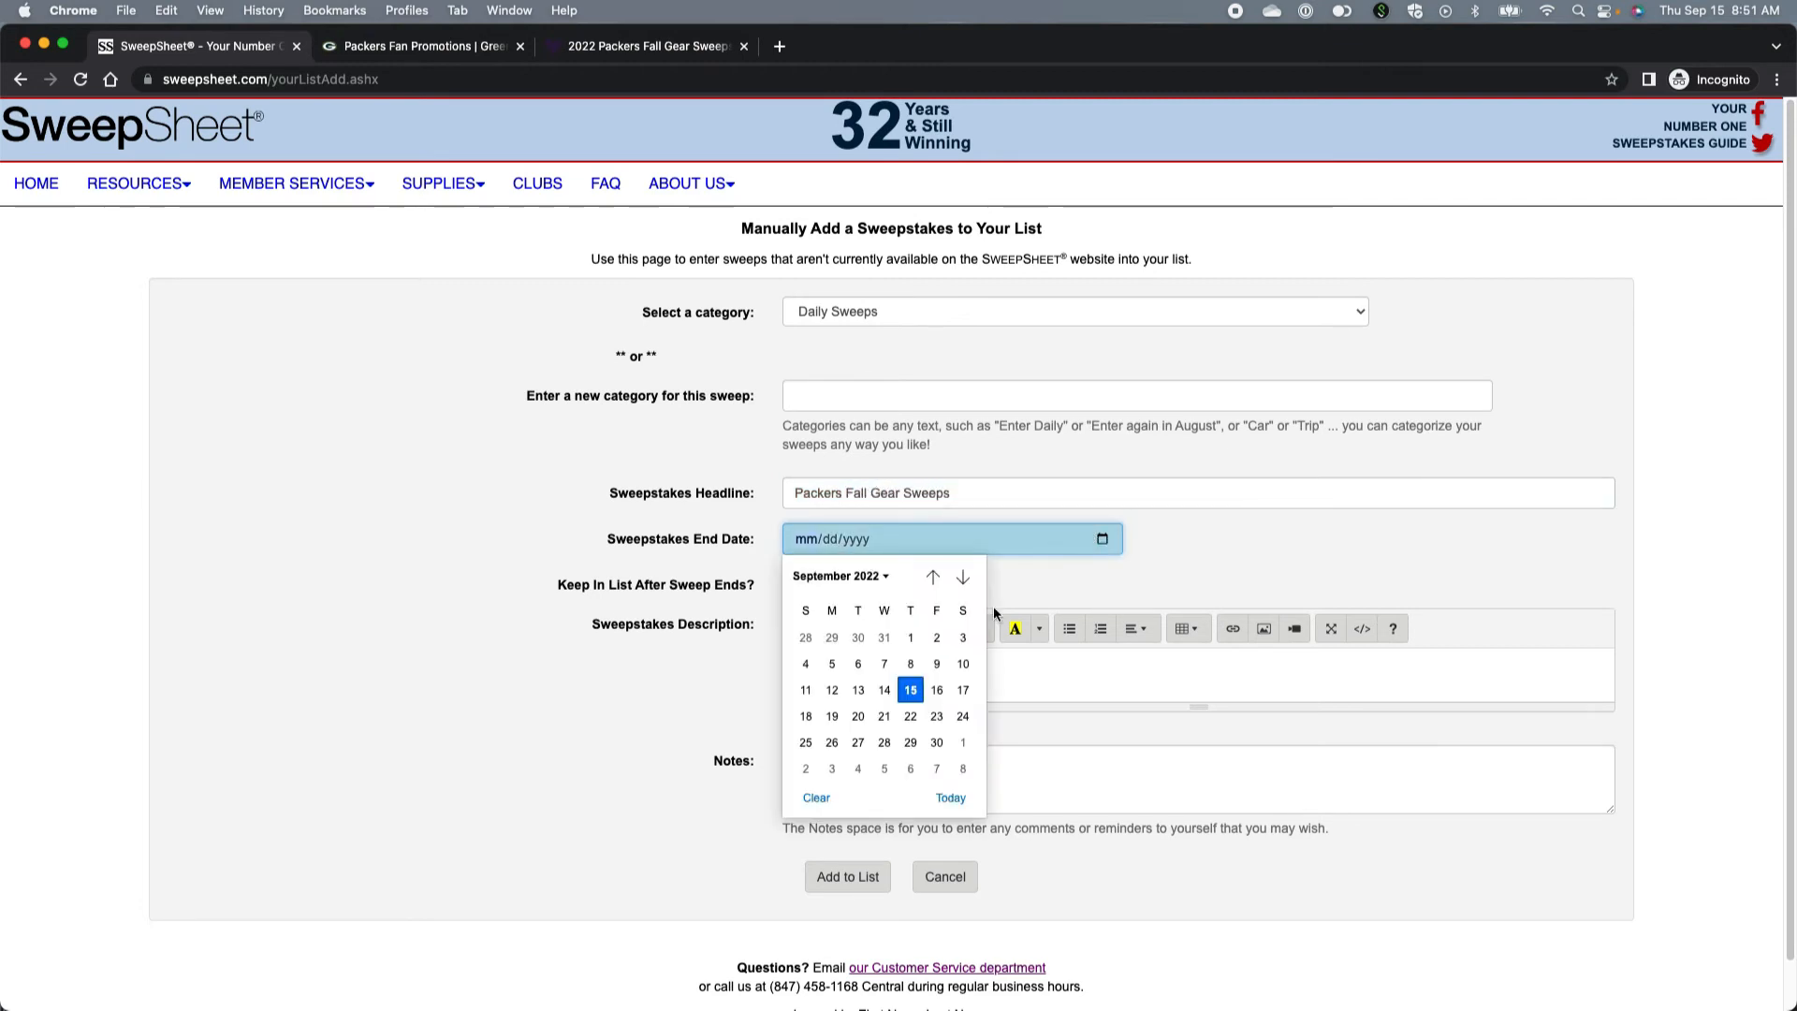
left_click(858, 742)
Insert the copied entry page address in the sweepstakes description as a link and add the sweepstakes to the list.
left_click(859, 676)
key("super+v")
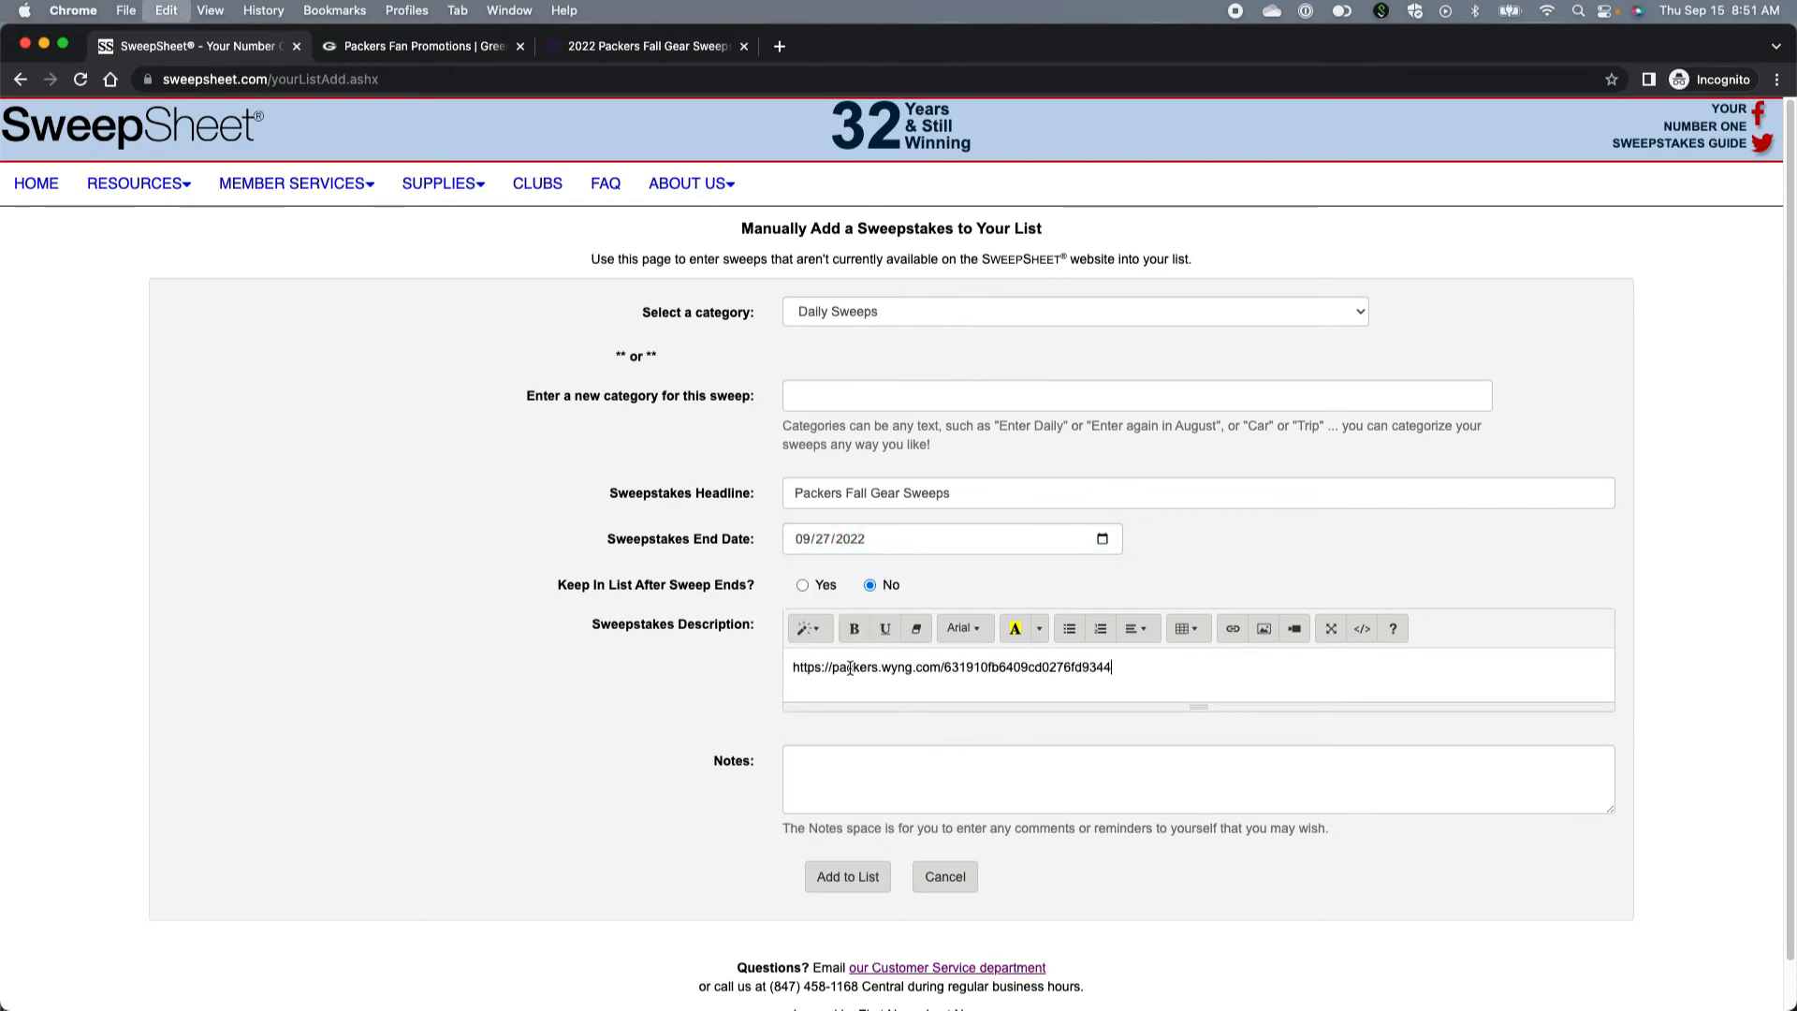
triple_click(1159, 666)
left_click(1232, 628)
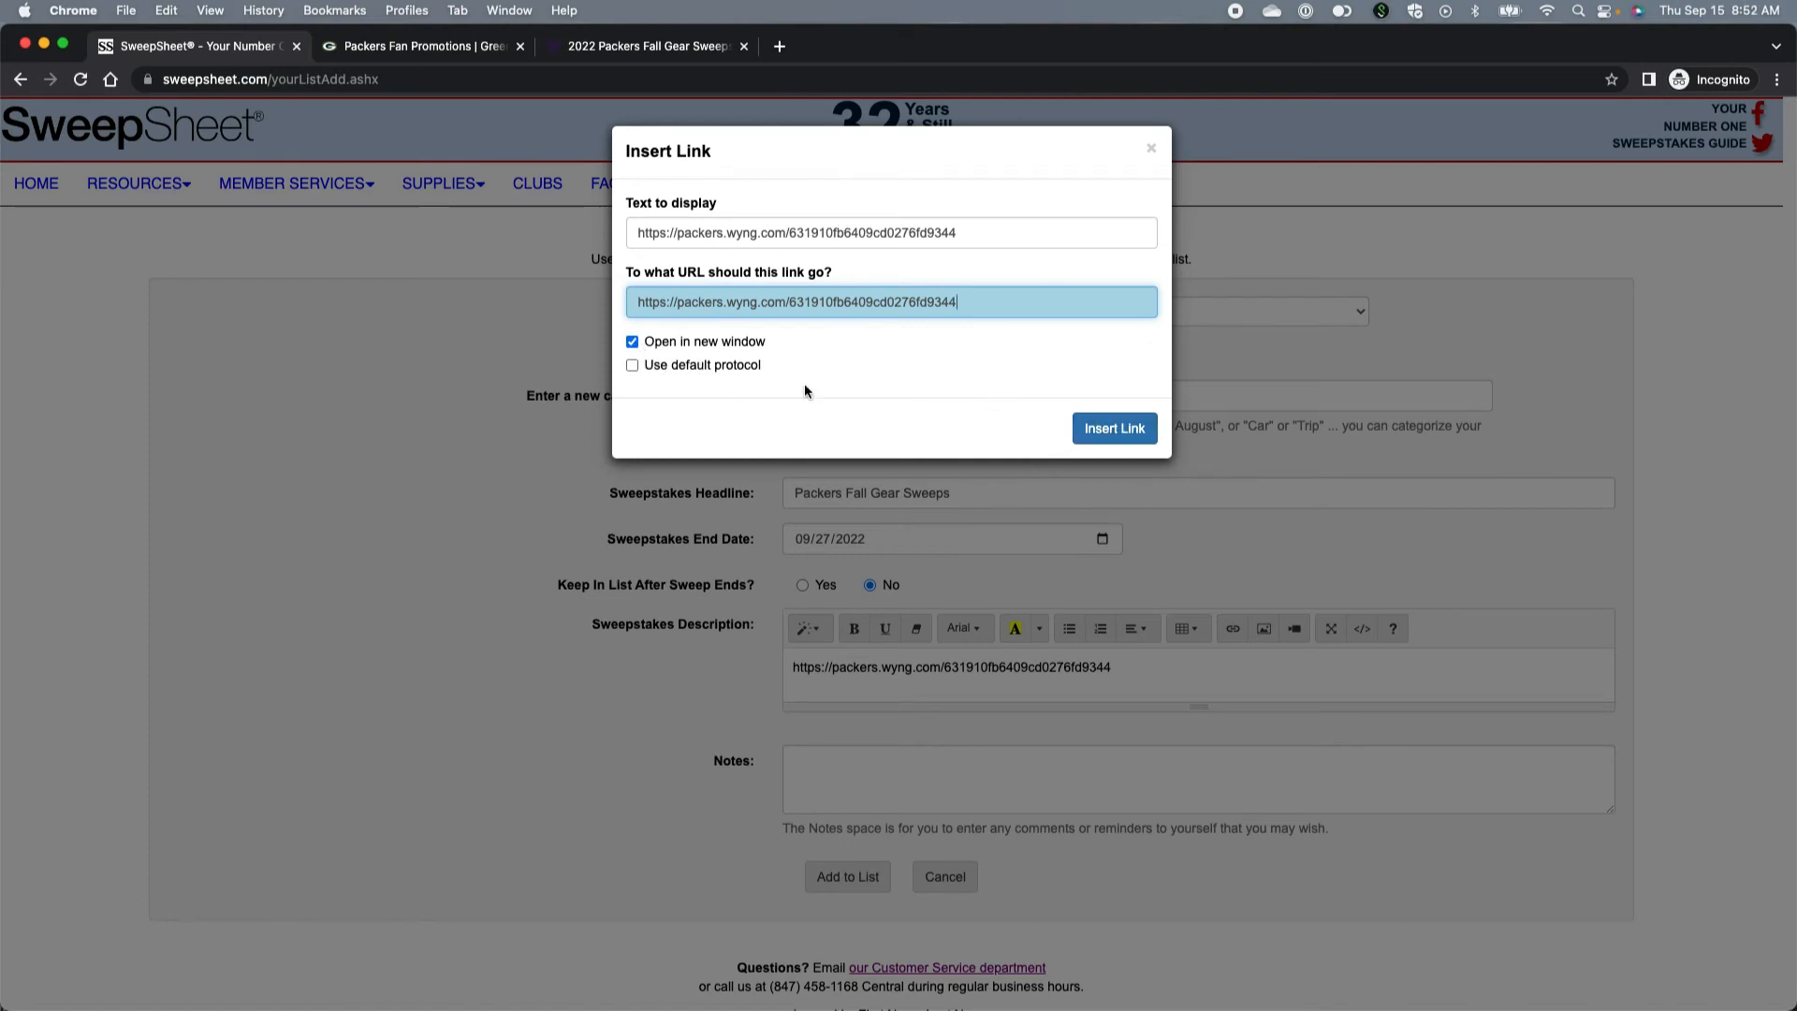
left_click(1138, 432)
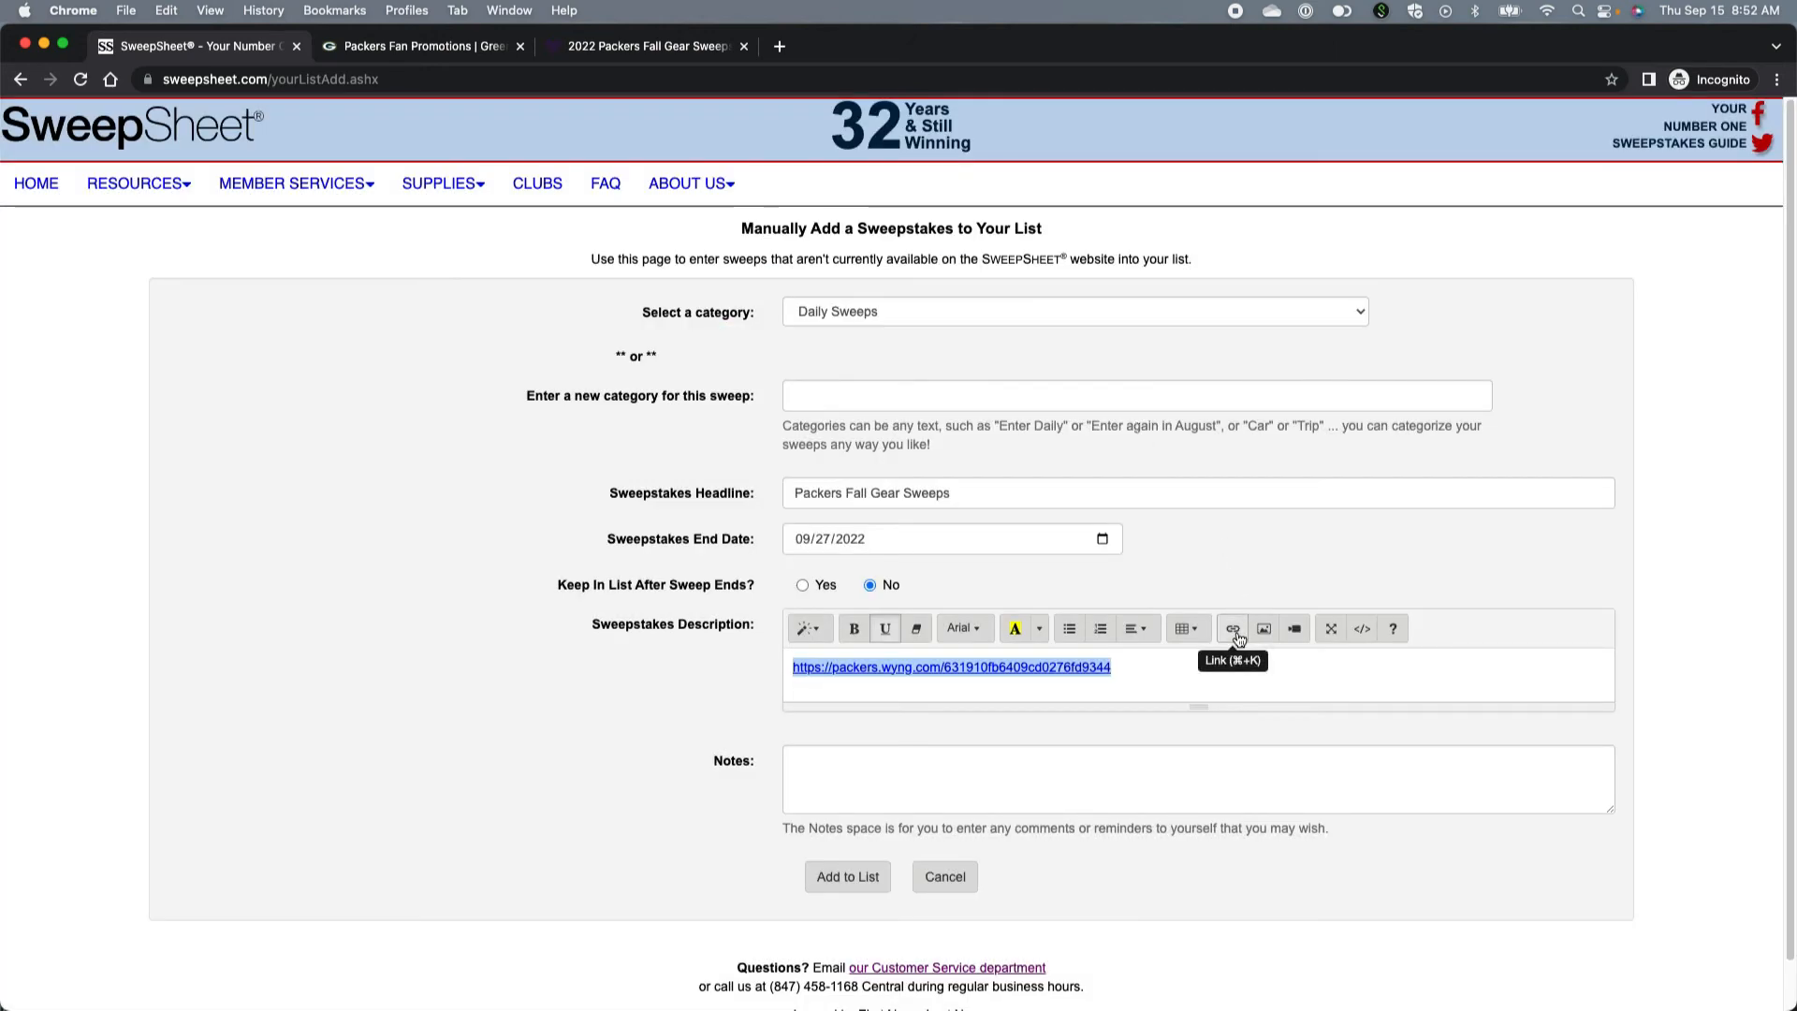
left_click(848, 876)
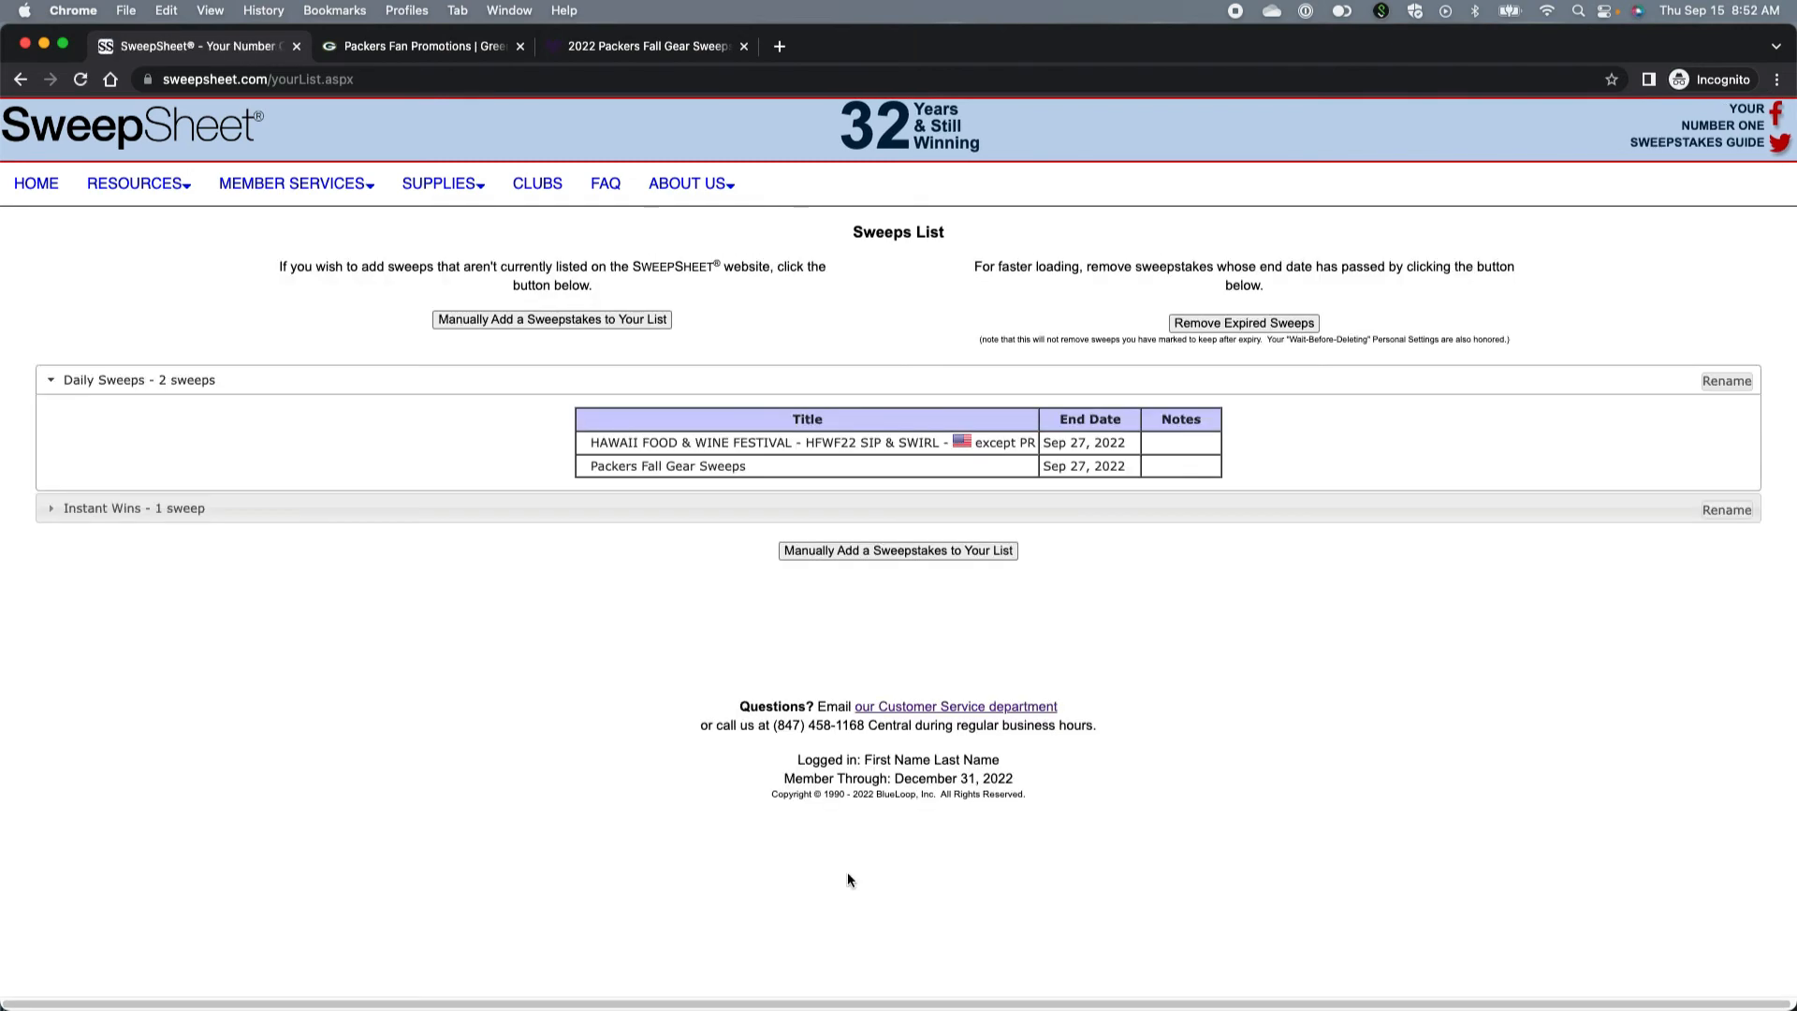
Open the Packers Fall Gear Sweeps entry in the list, test its entry page link, and return to SweepSheet.
left_click(652, 468)
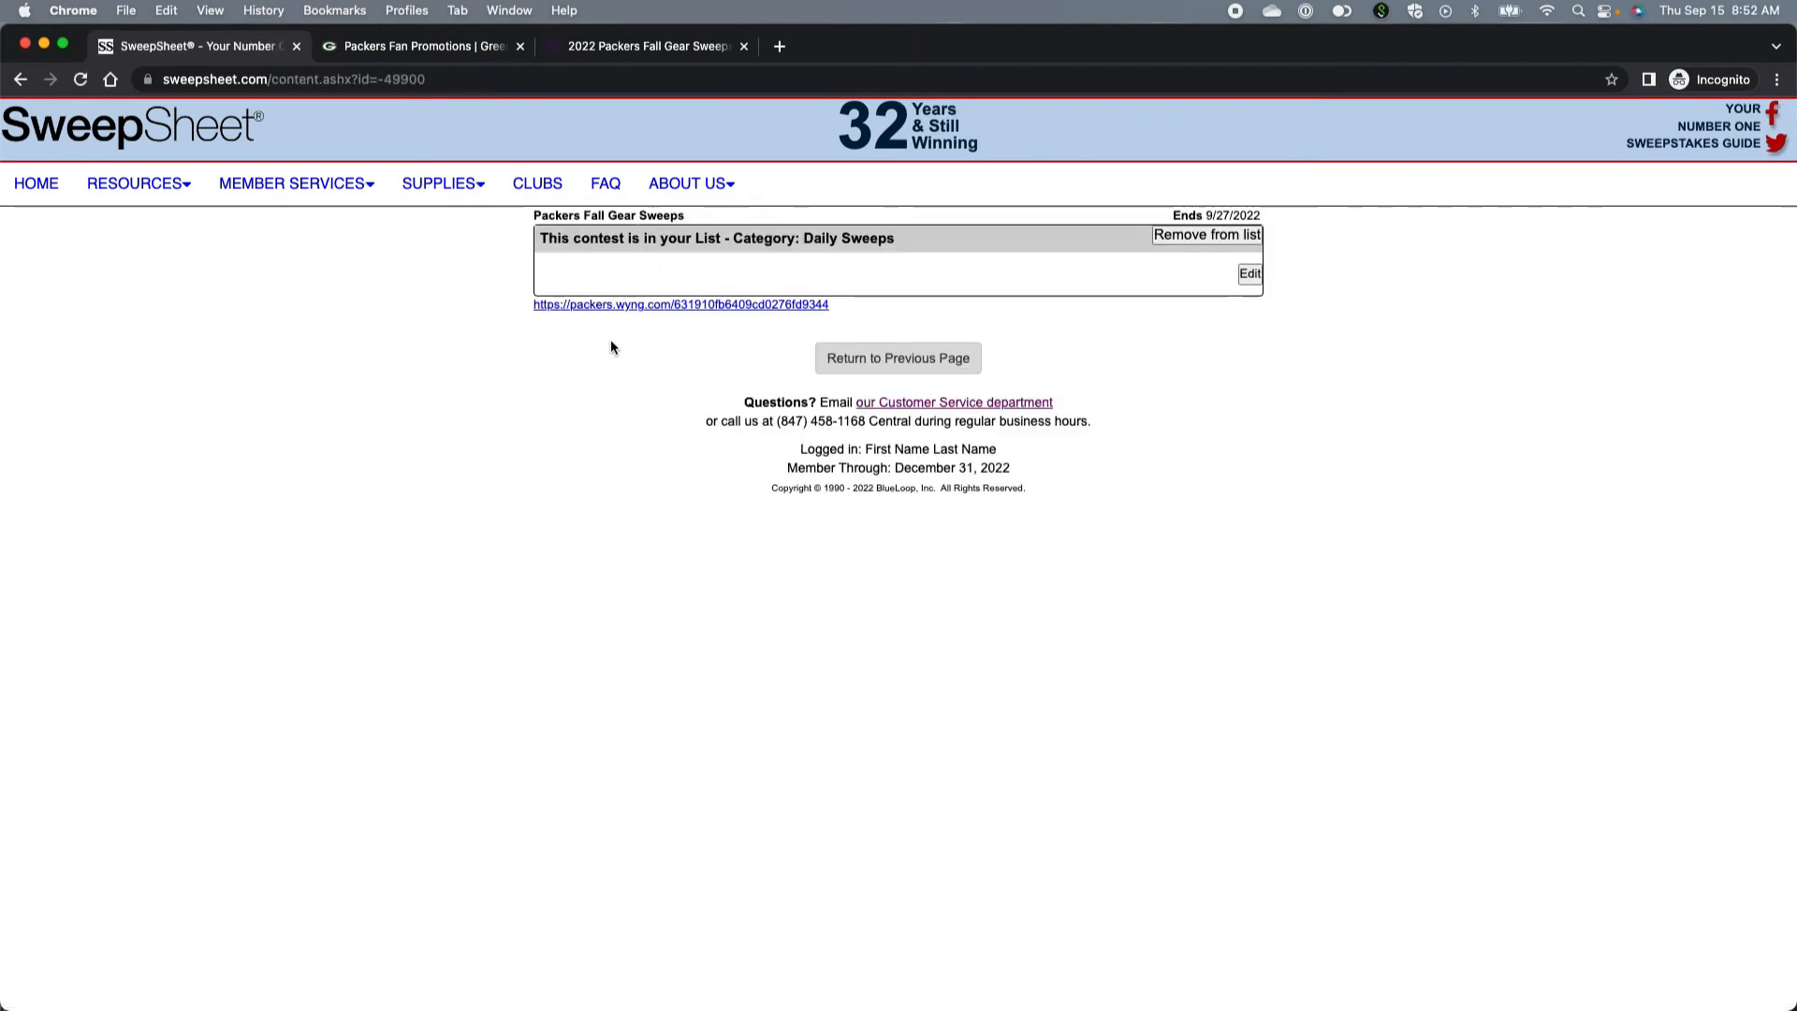
left_click(742, 305)
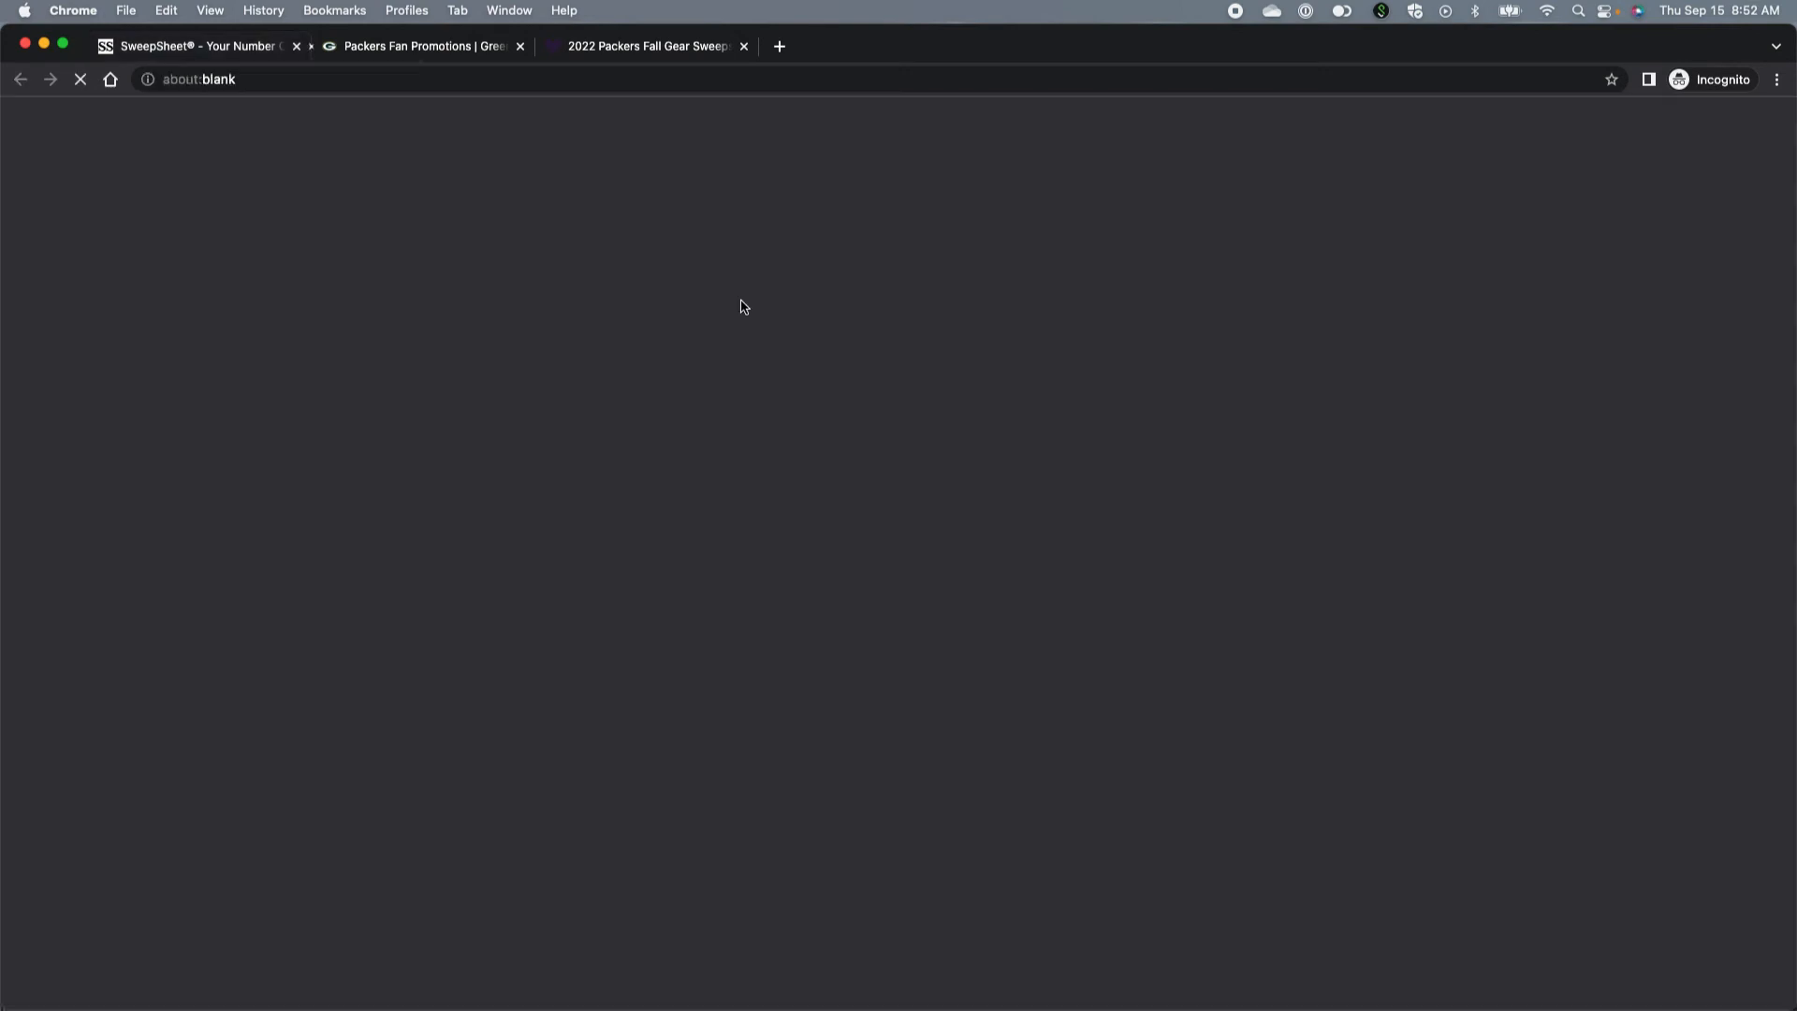
left_click(209, 54)
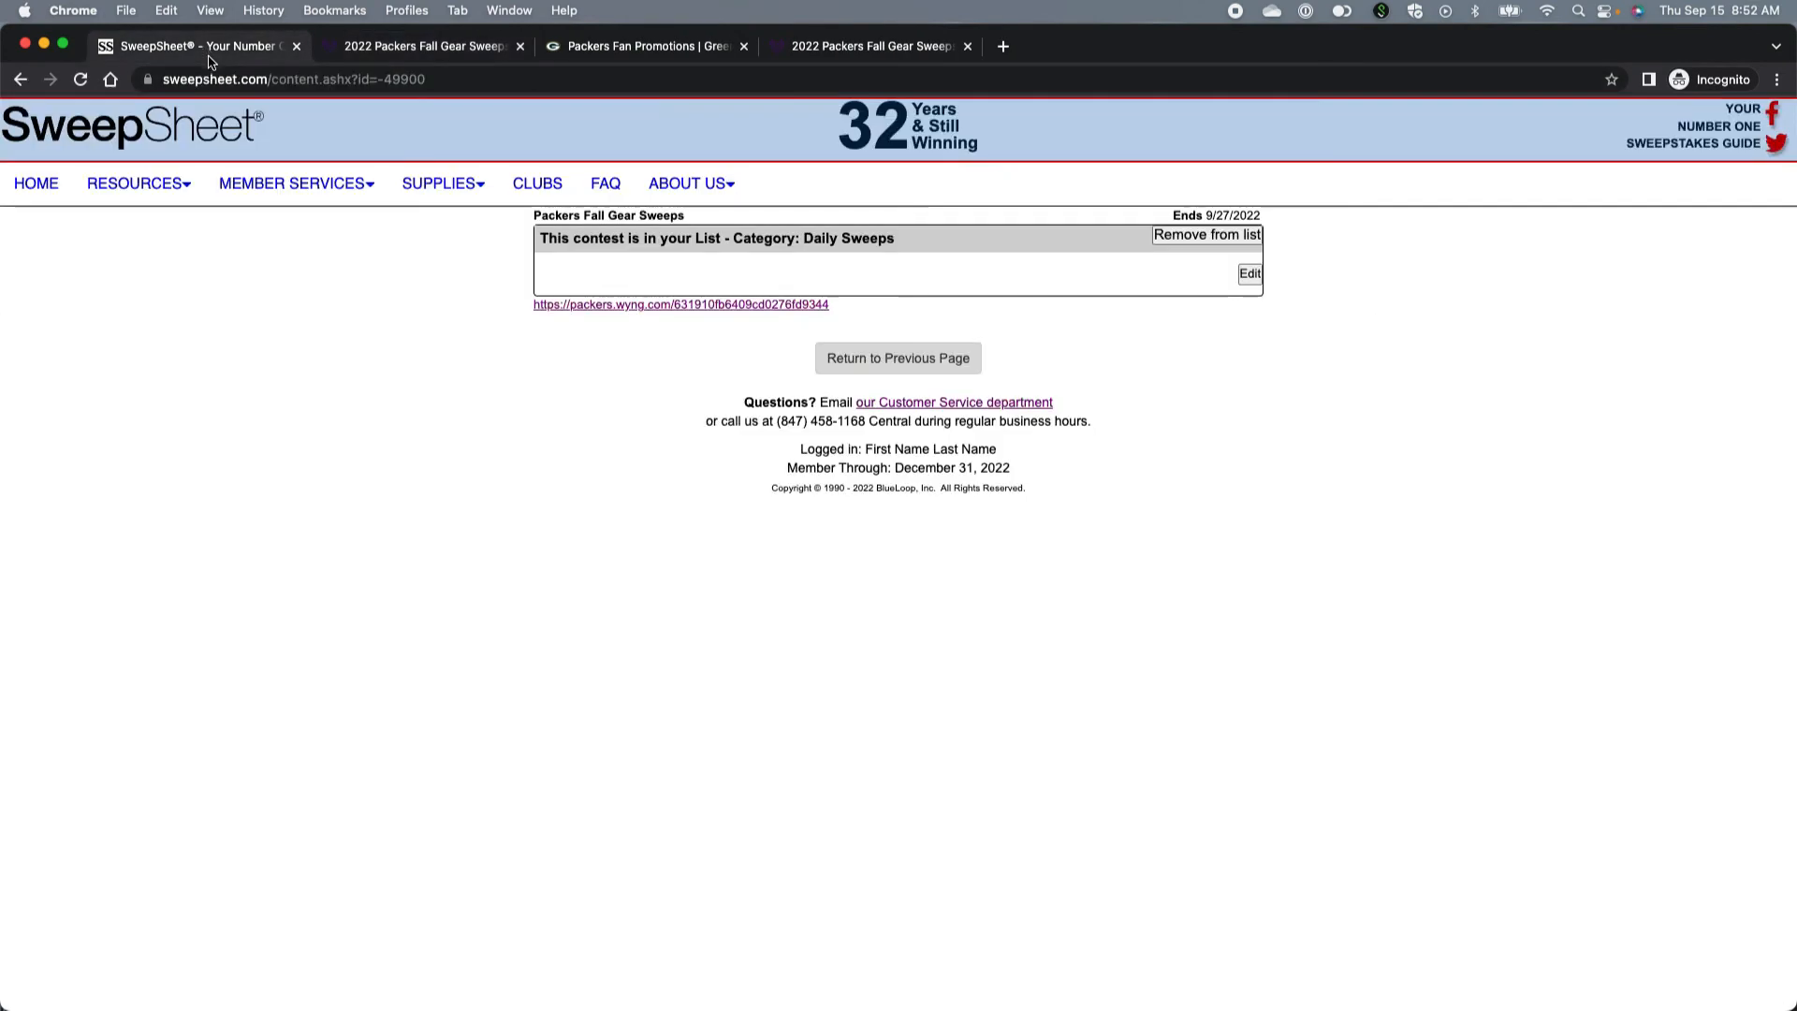
Reopen Your List of Sweeps, check the Instant Wins category, and remove all expired sweeps not marked to keep.
mouse_move(149, 183)
left_click(178, 312)
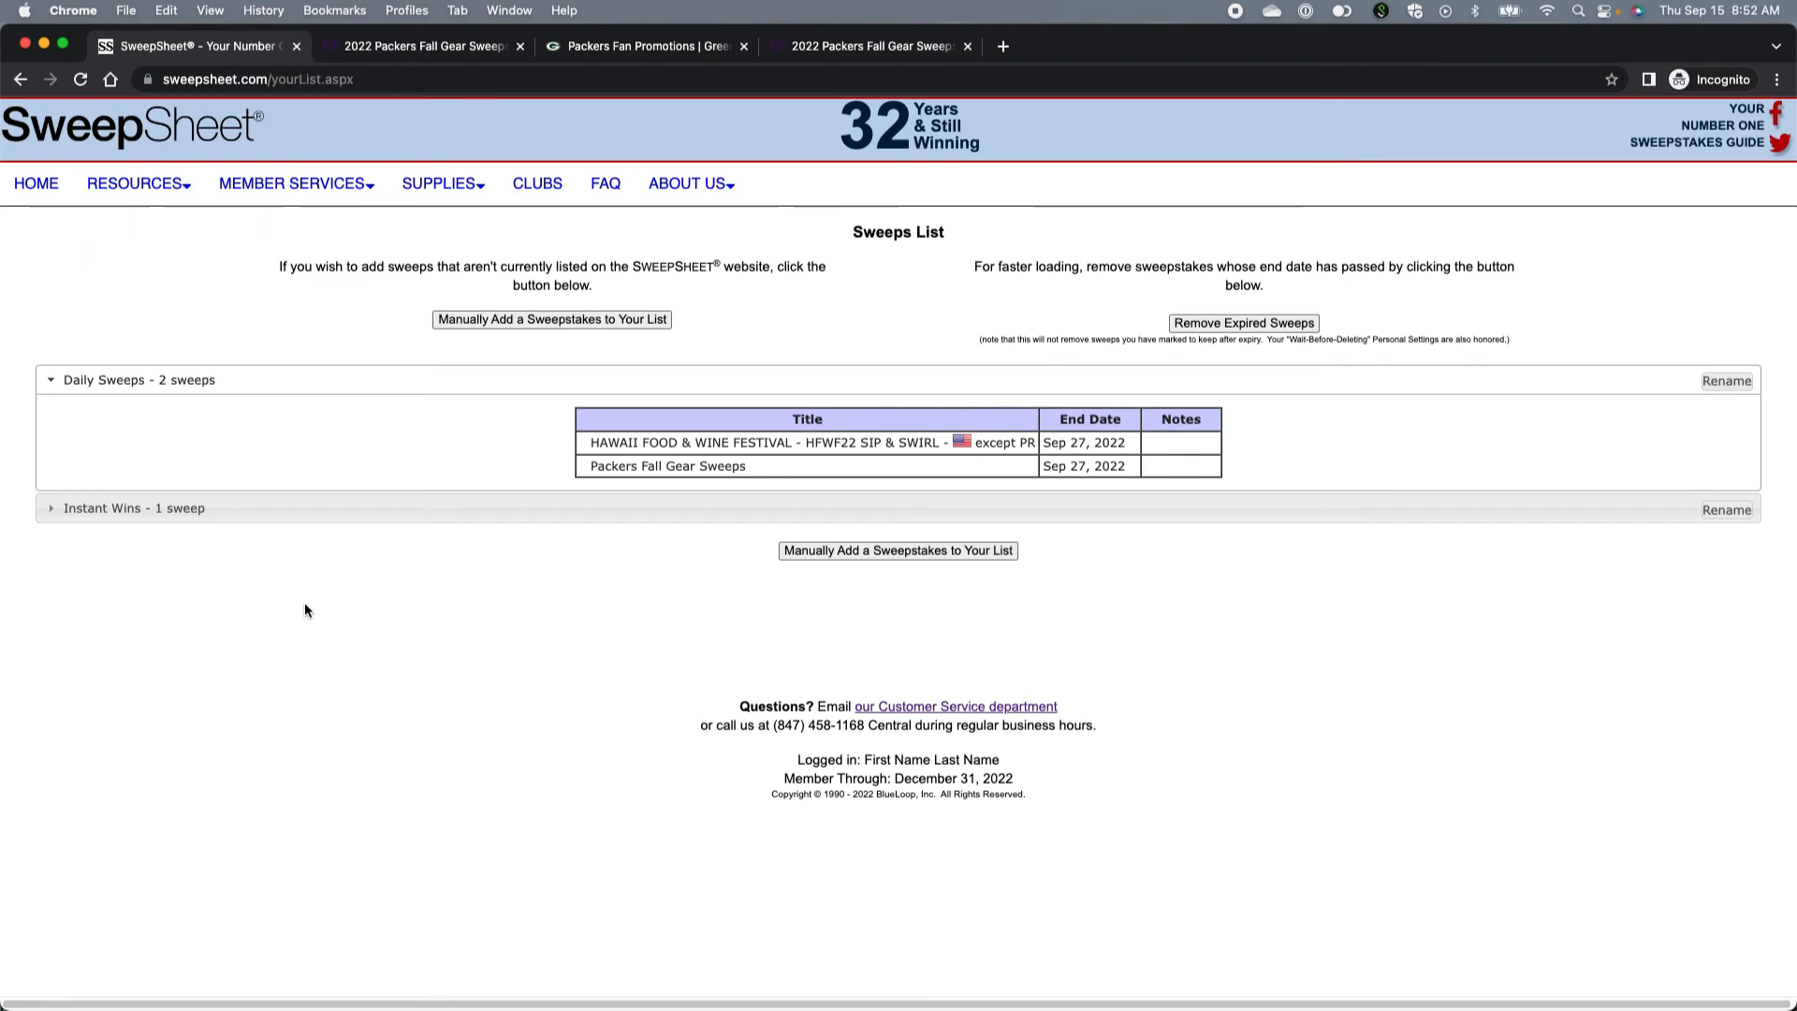
left_click(165, 507)
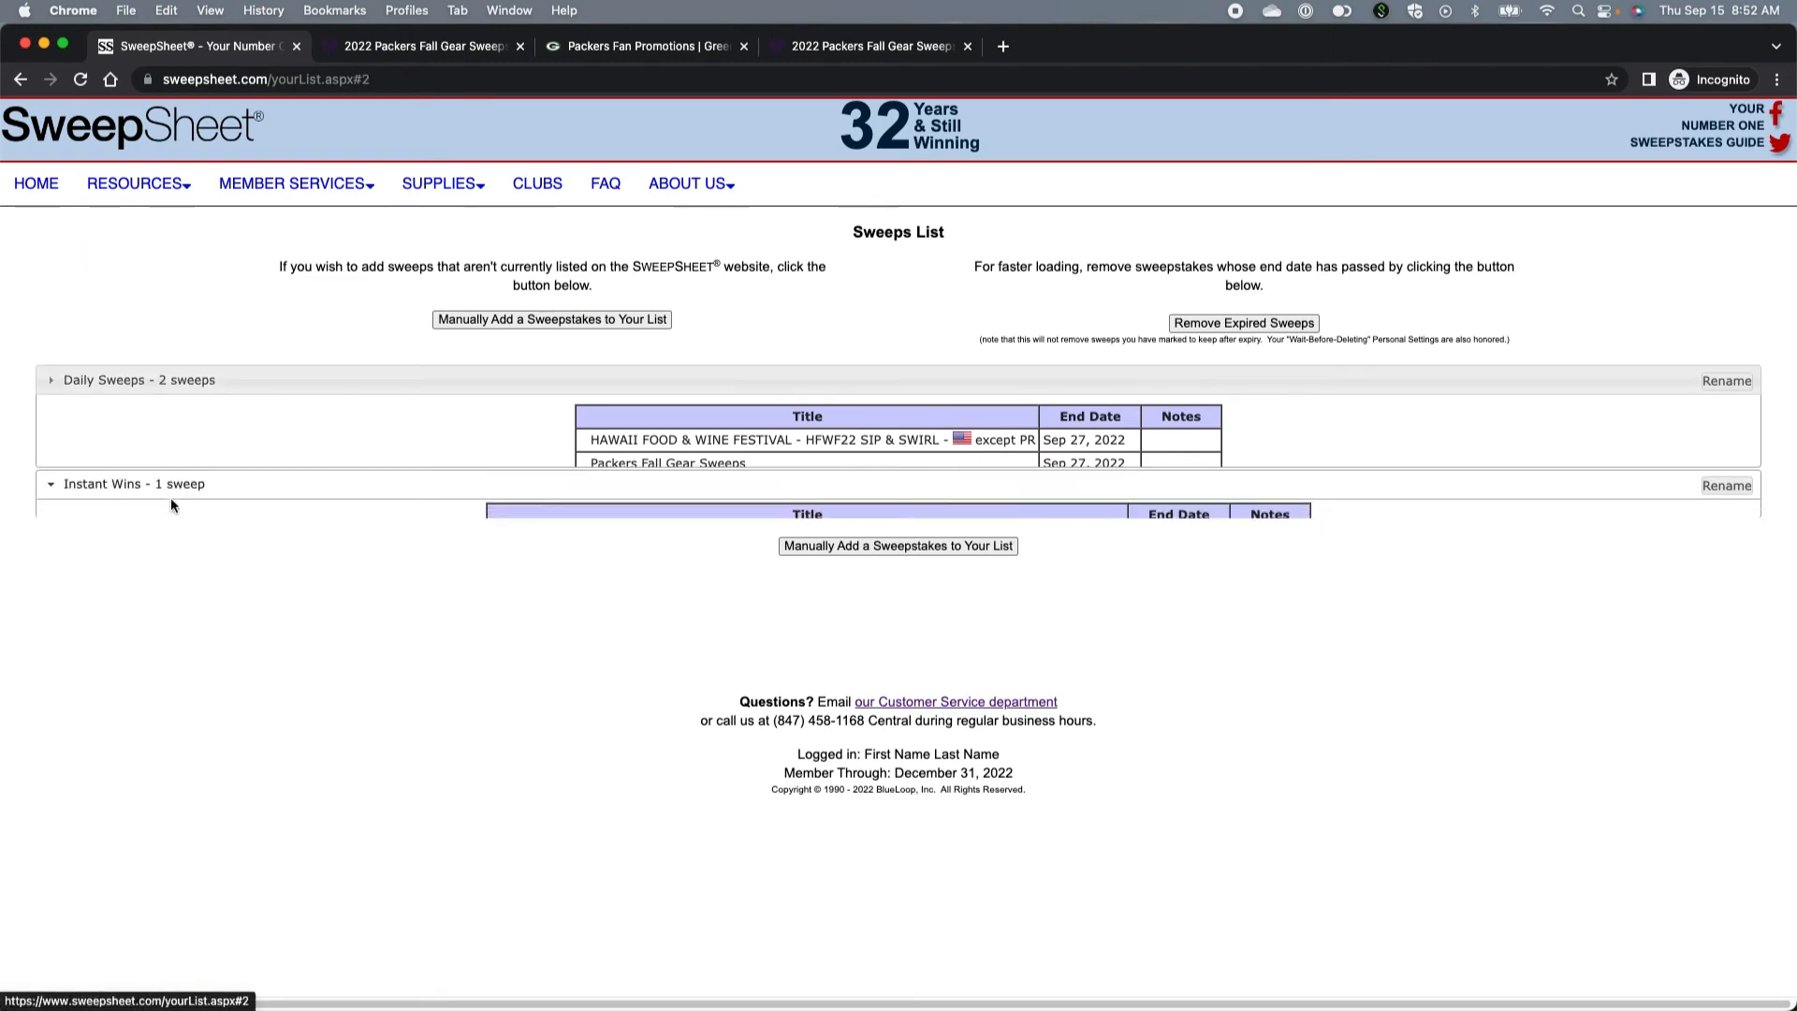
left_click(1254, 326)
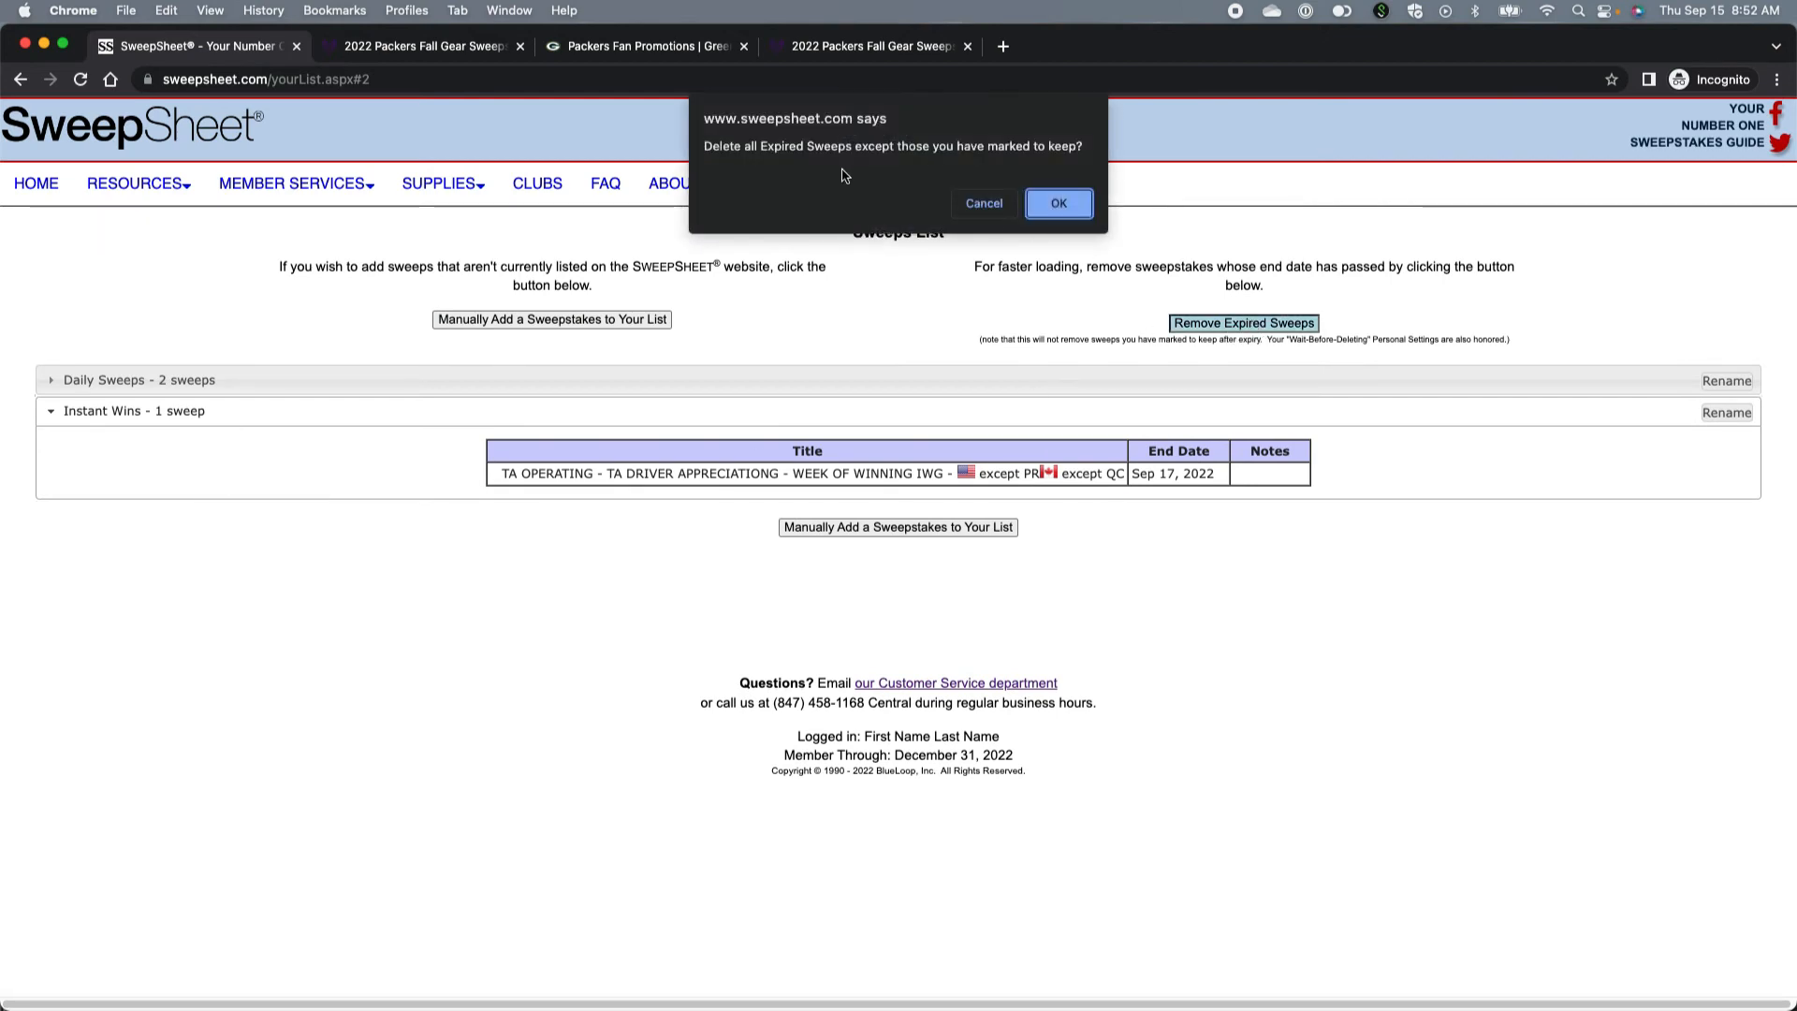
left_click(1057, 204)
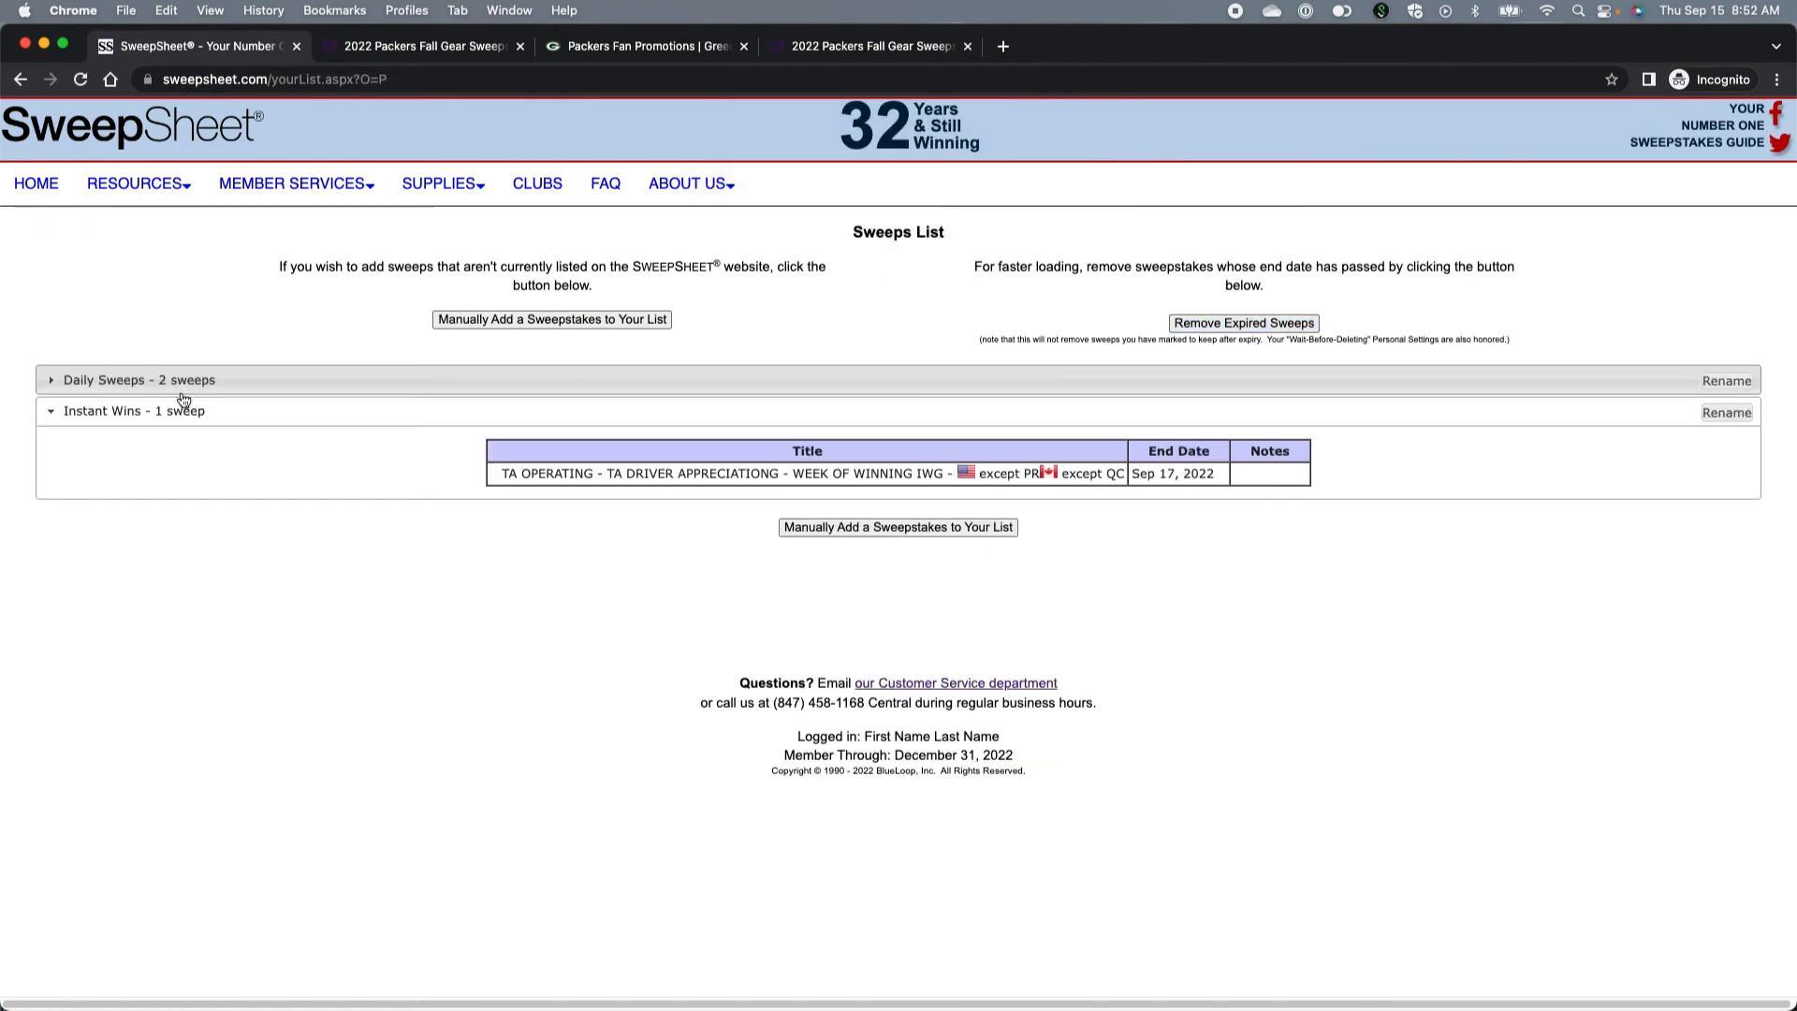
Review the Daily Sweeps and Instant Wins categories in the list, and open Conversation Corner.
left_click(53, 381)
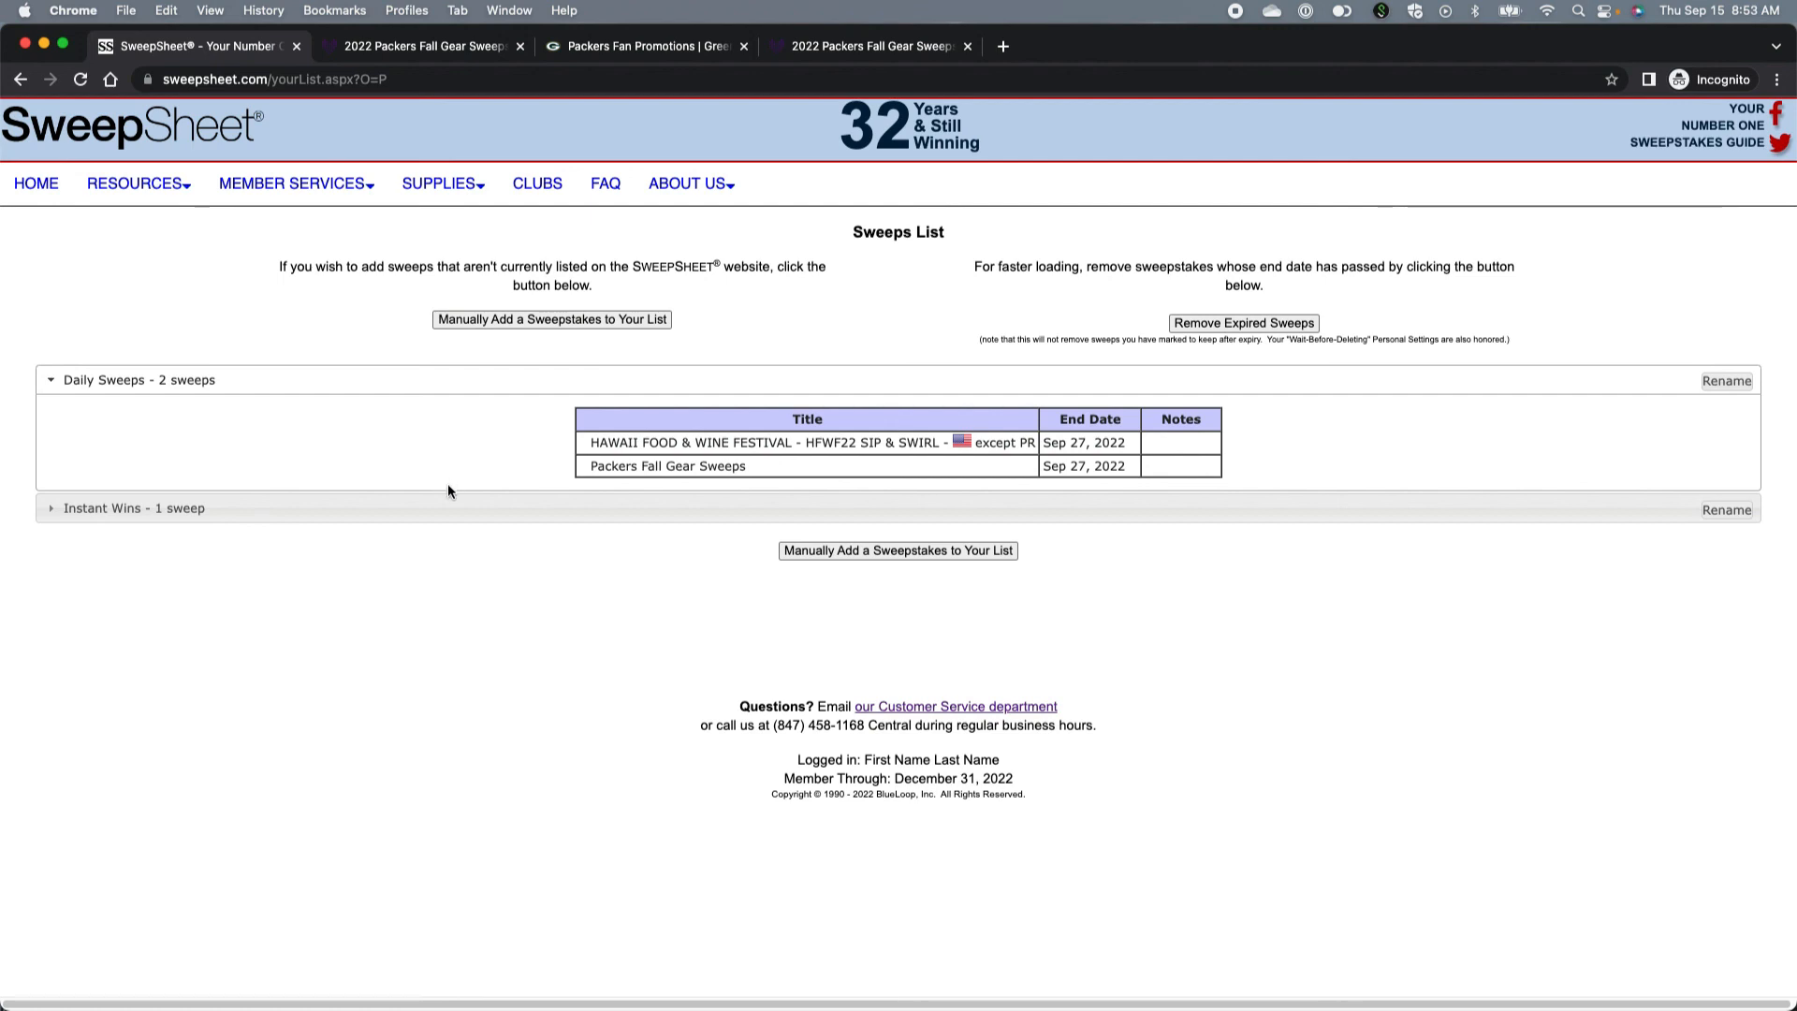
left_click(454, 508)
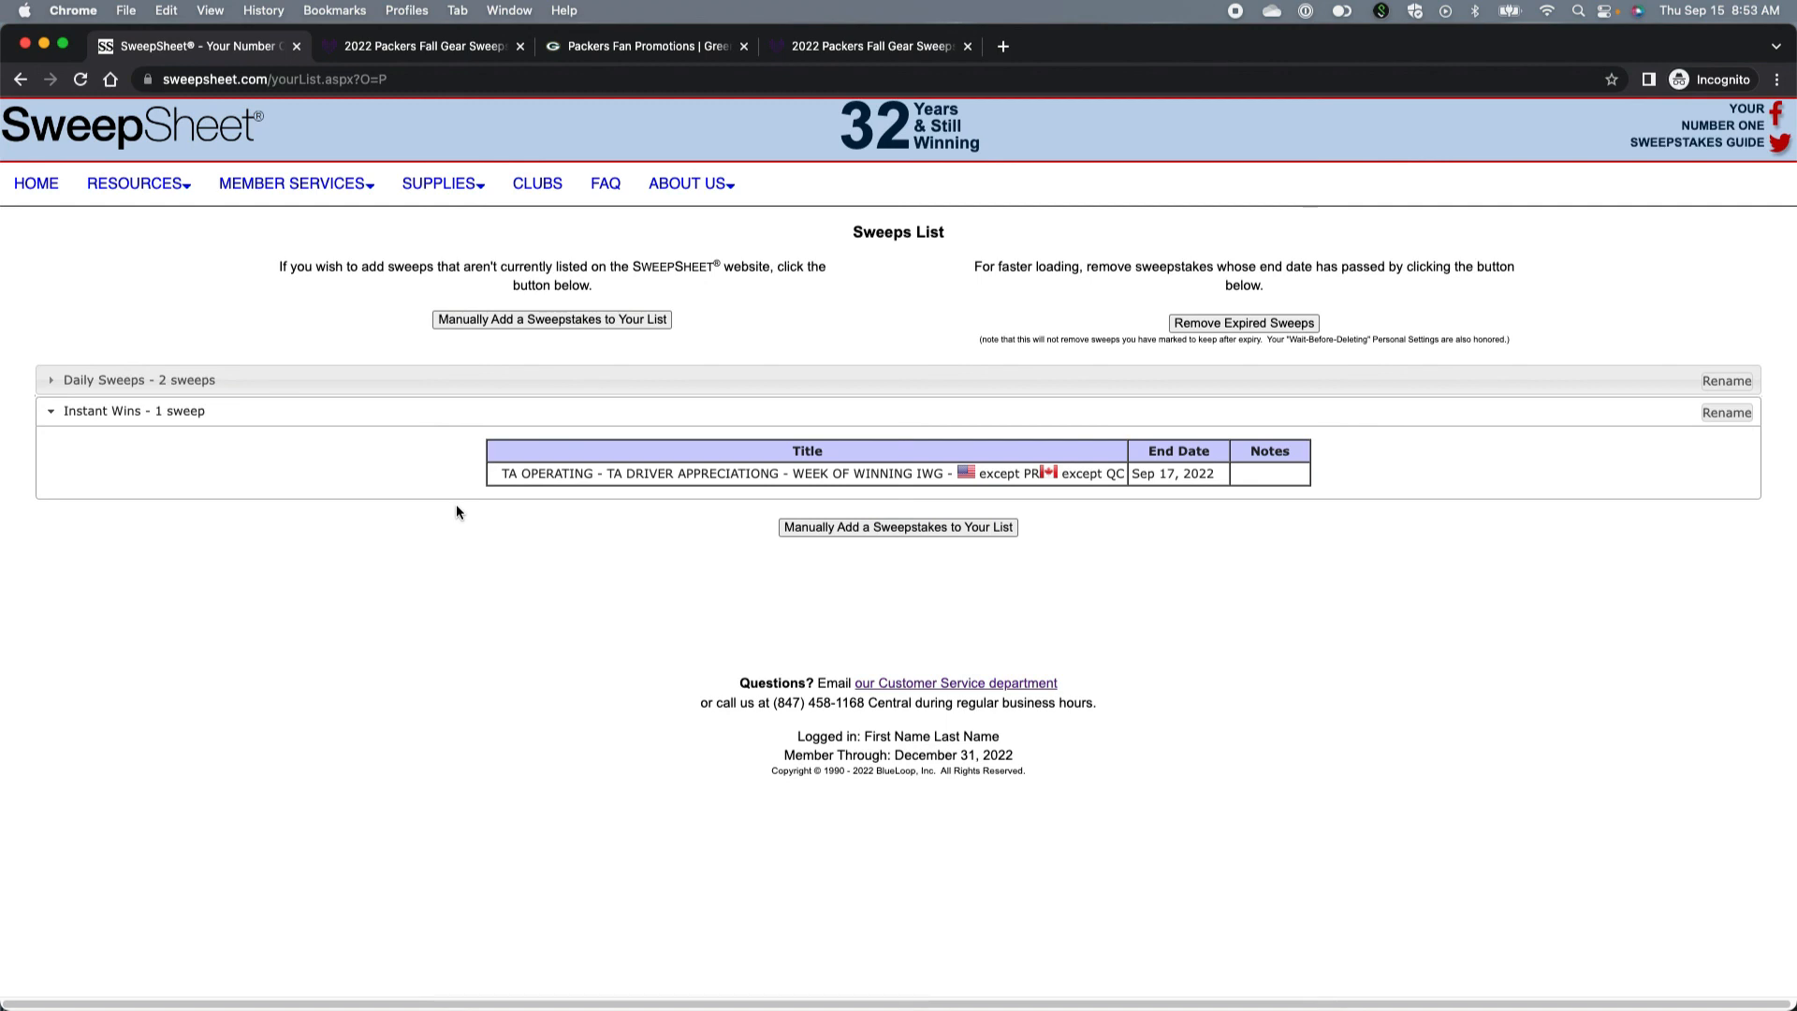
mouse_move(138, 183)
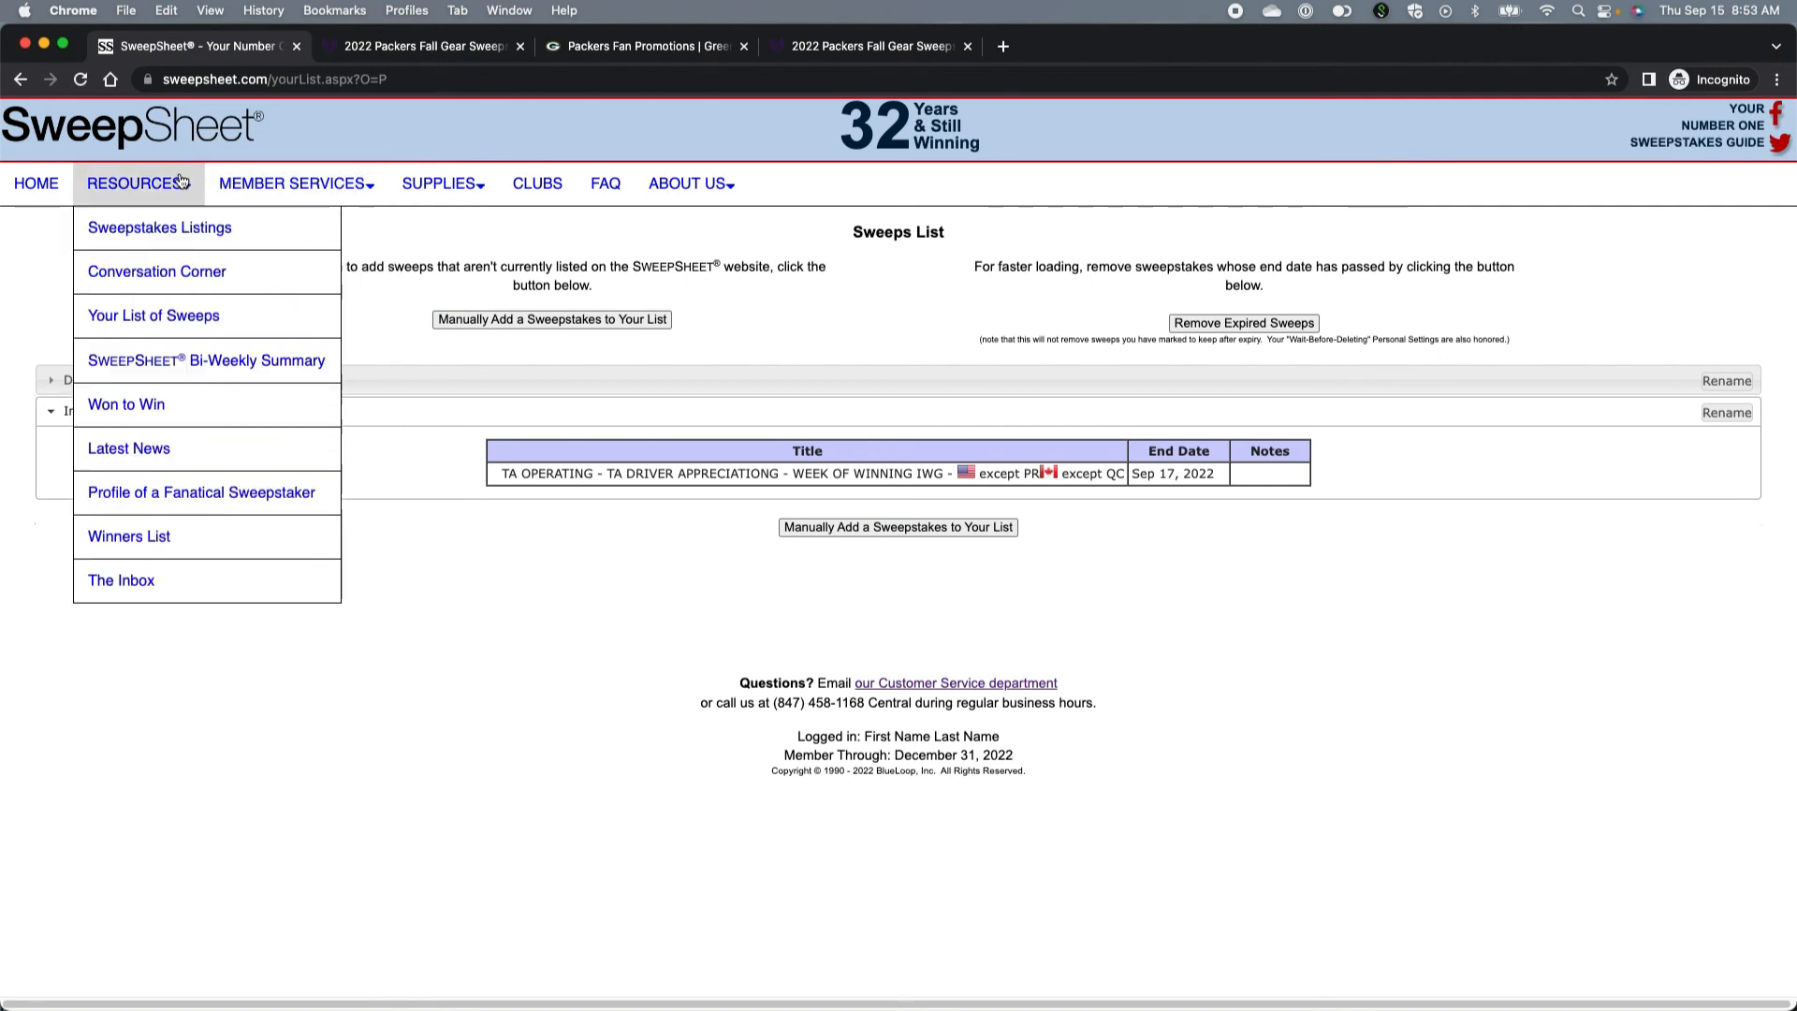
left_click(199, 271)
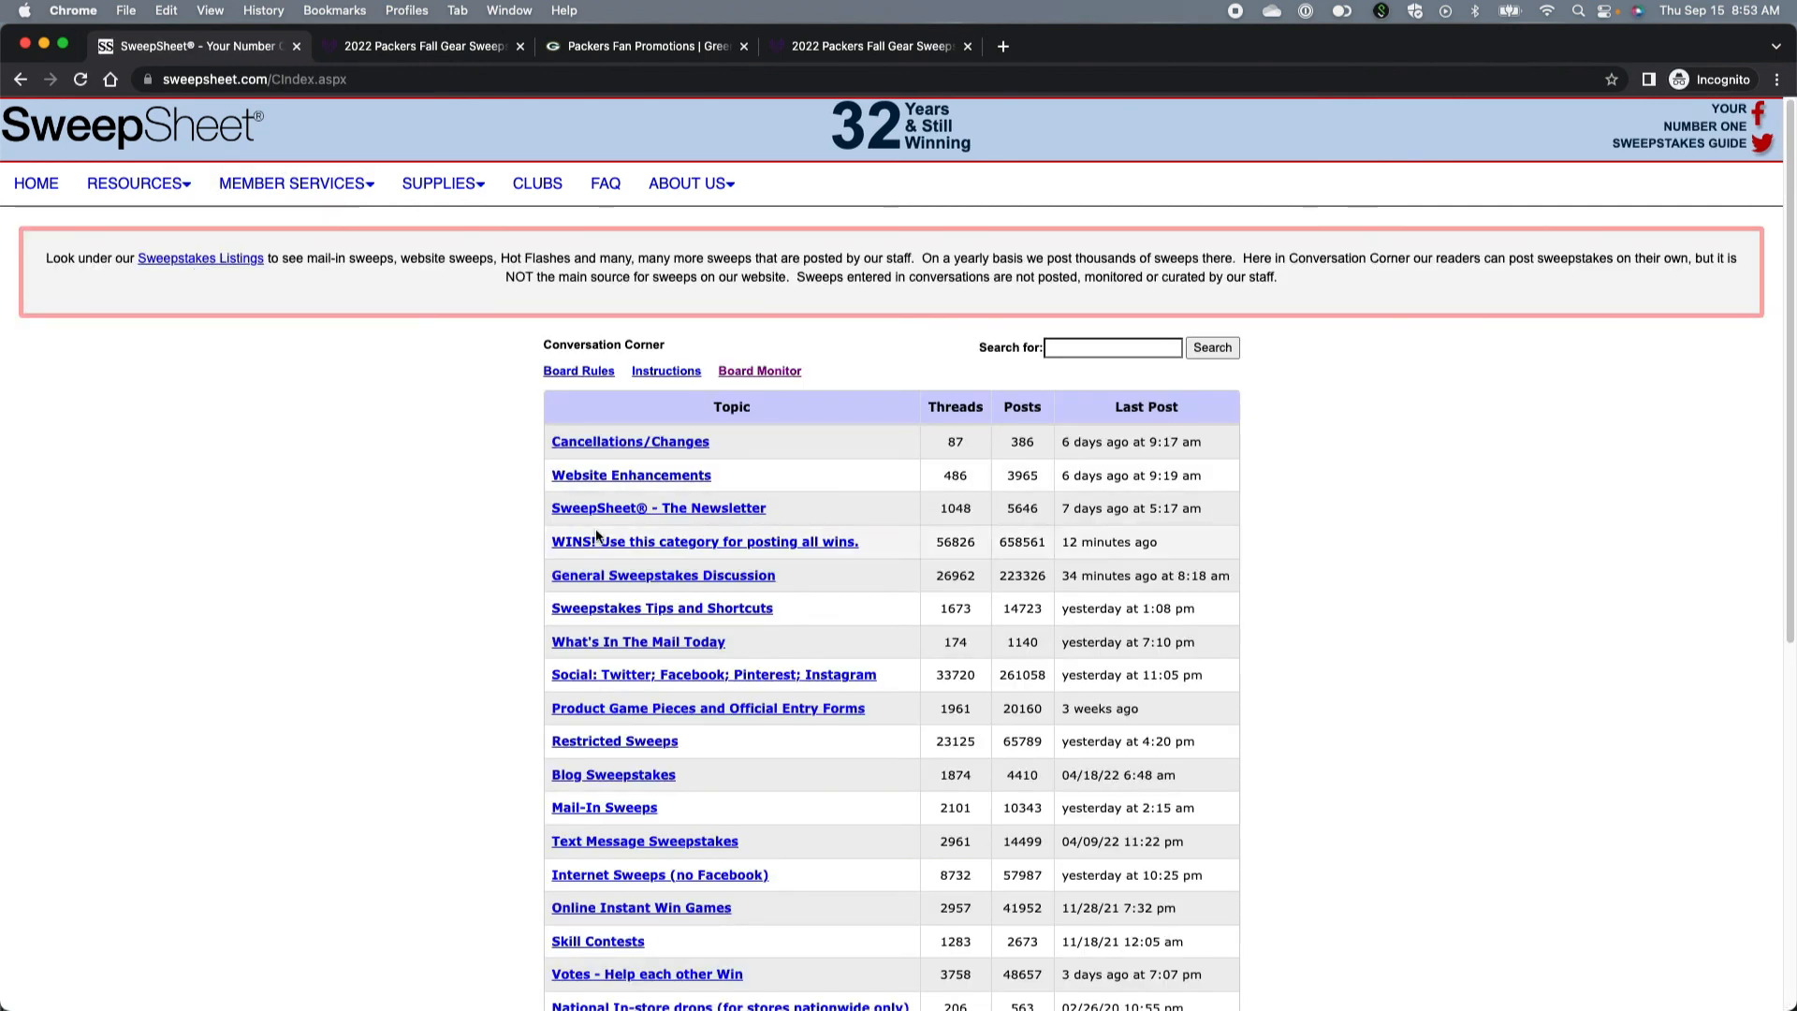